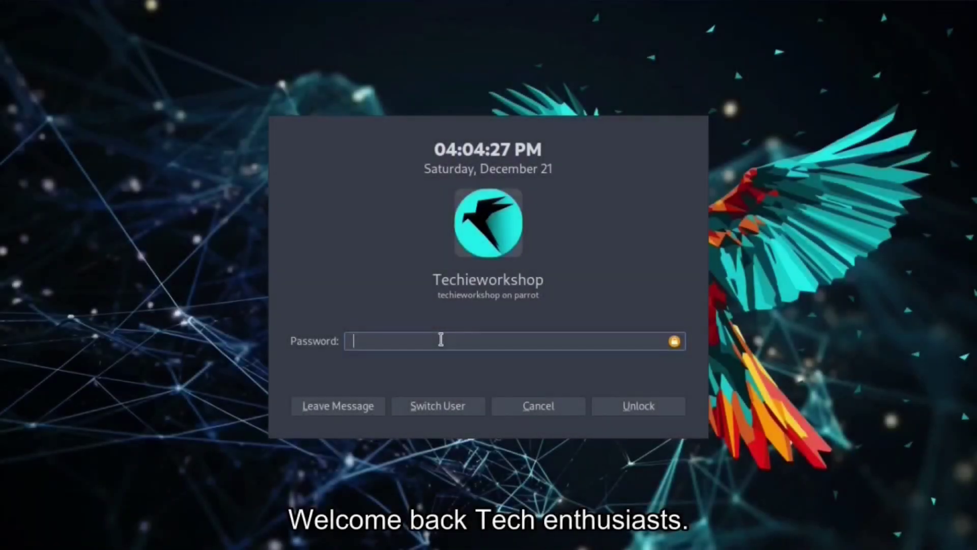
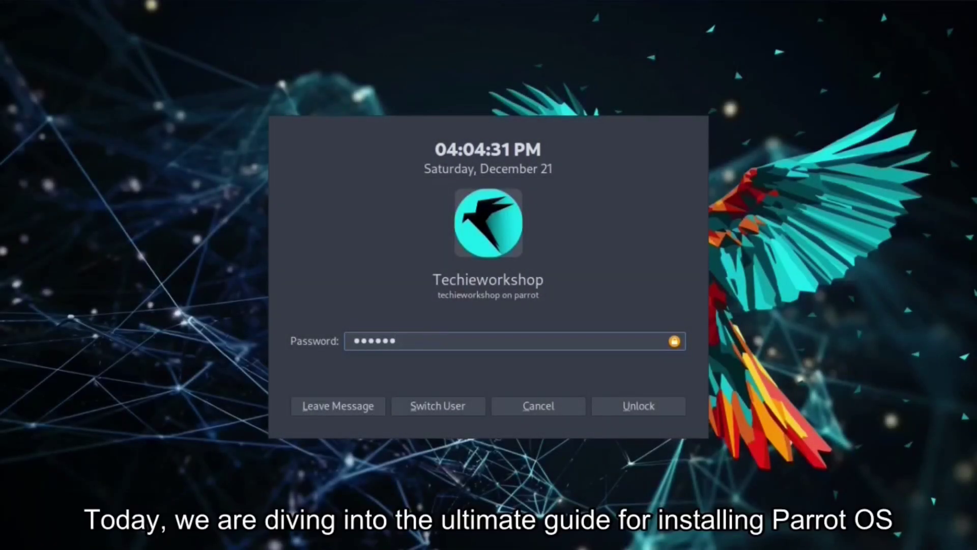
# Enter the account password on the Parrot OS lock screen to unlock the session
pyautogui.click(621, 405)
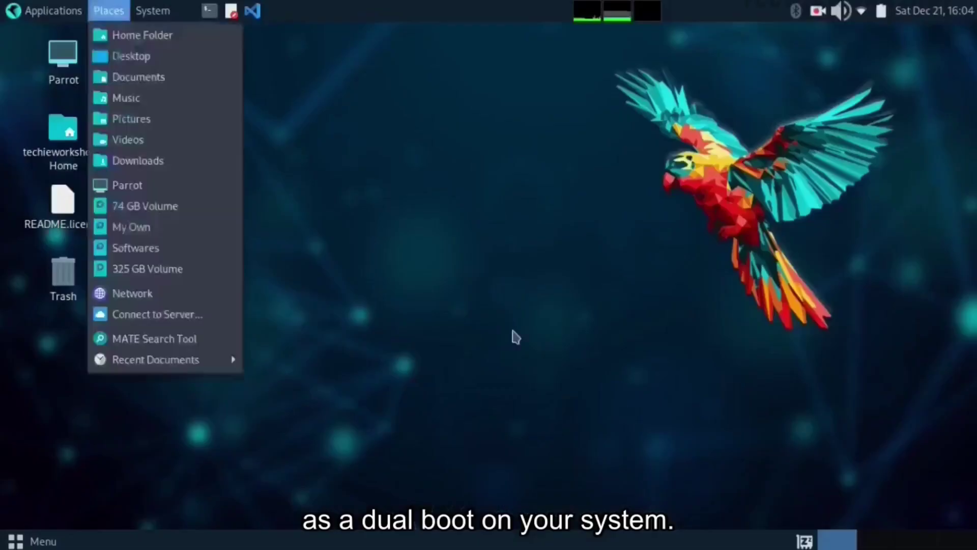
pyautogui.click(32, 541)
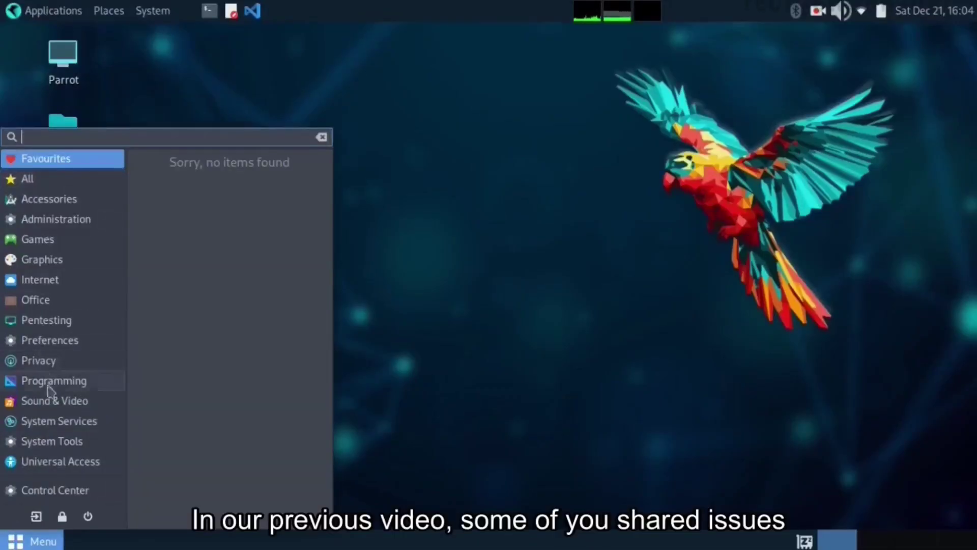
pyautogui.click(47, 199)
pyautogui.click(45, 180)
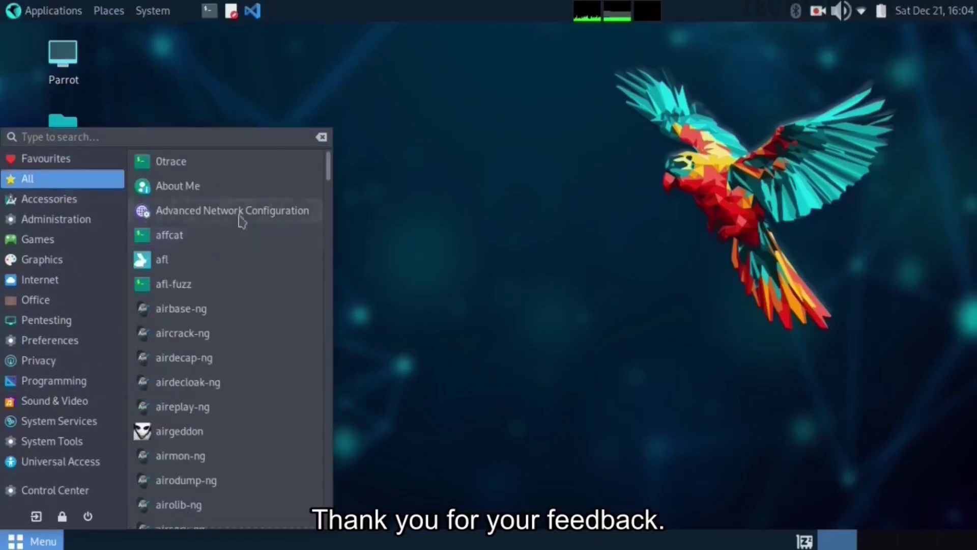
pyautogui.scroll(-4, 257, 244)
pyautogui.scroll(-10, 276, 402)
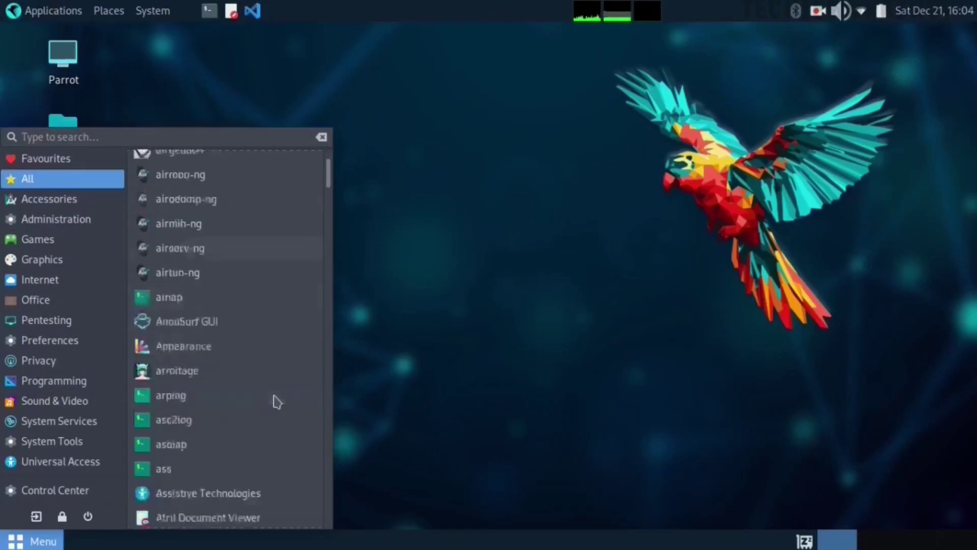
pyautogui.scroll(-15, 276, 401)
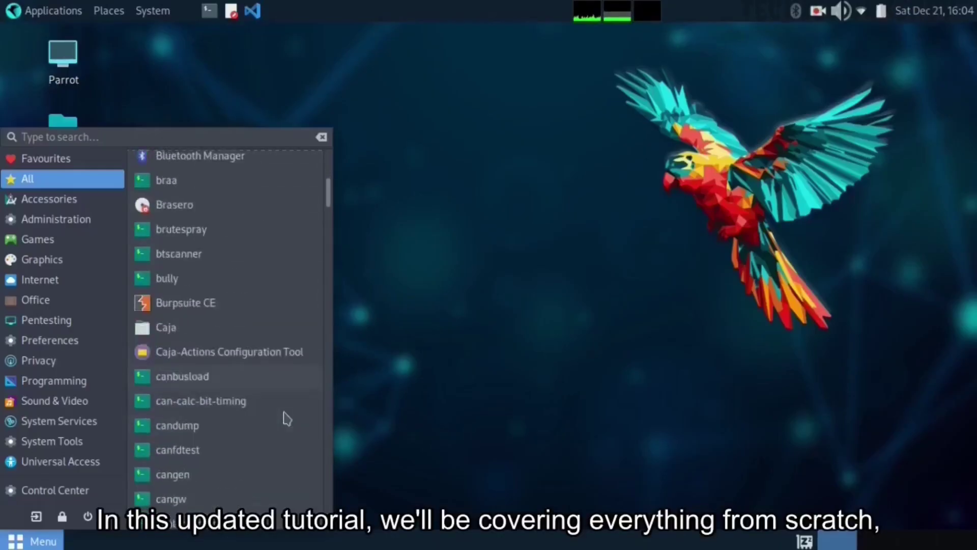
pyautogui.scroll(-15, 287, 418)
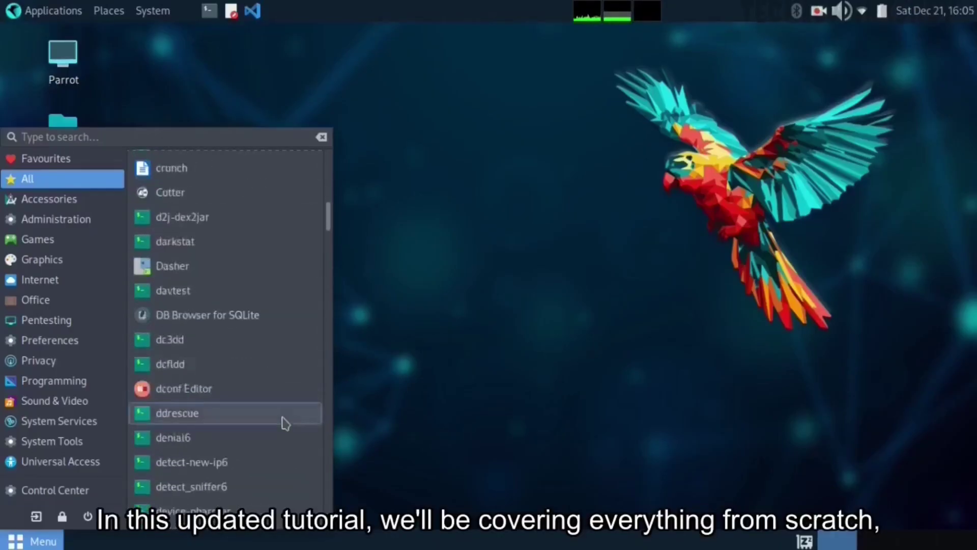
pyautogui.scroll(-15, 285, 424)
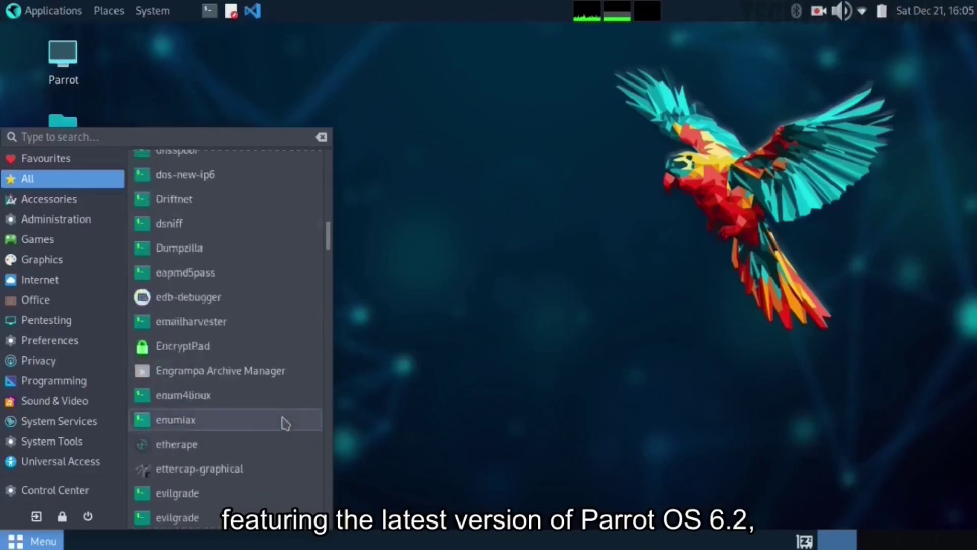
pyautogui.scroll(-15, 286, 424)
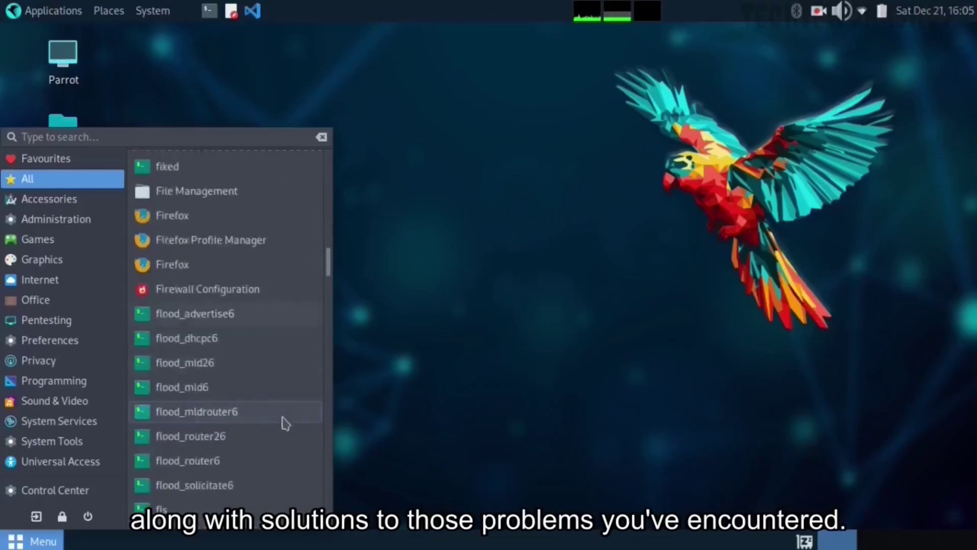
pyautogui.scroll(-15, 285, 423)
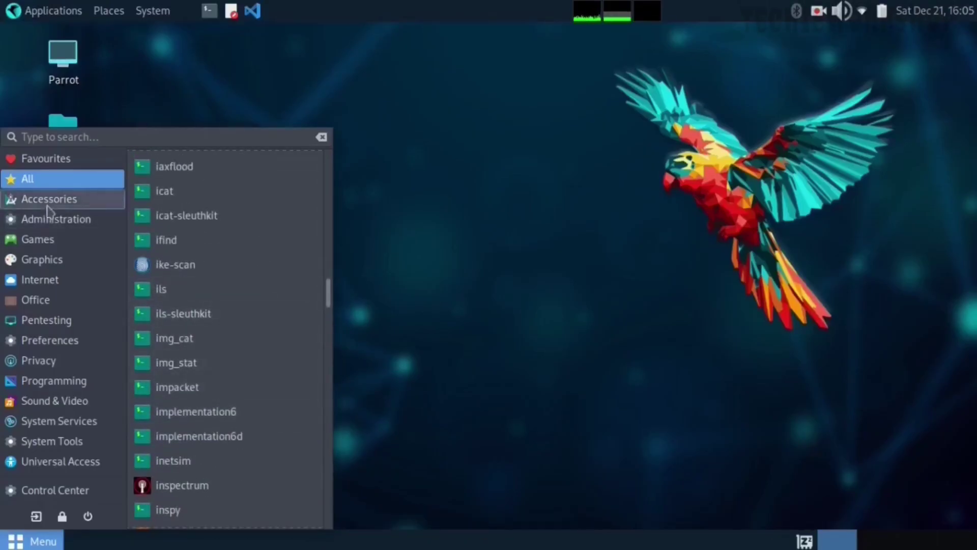
pyautogui.click(446, 175)
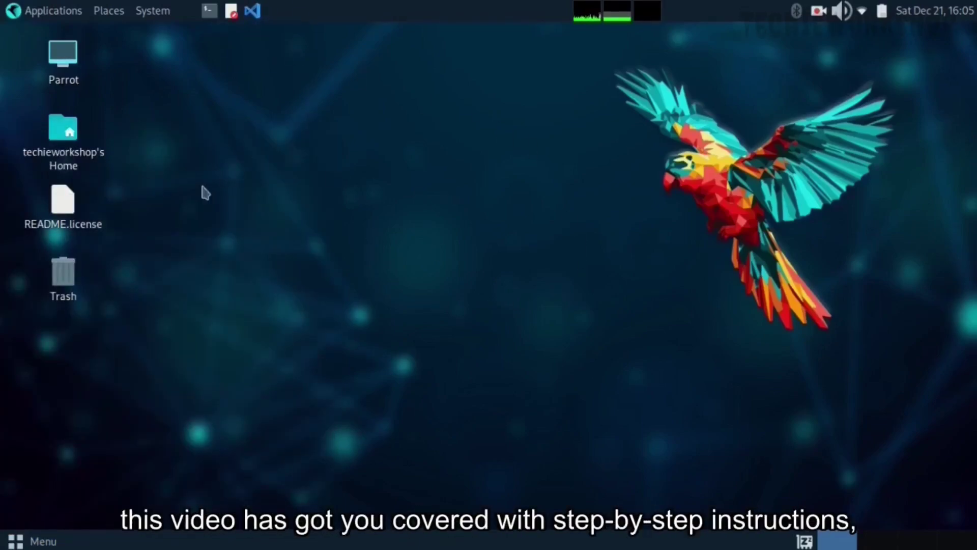
# Launch VSCodium from the top panel, start a new file, then dismiss the file-type choices
pyautogui.click(252, 11)
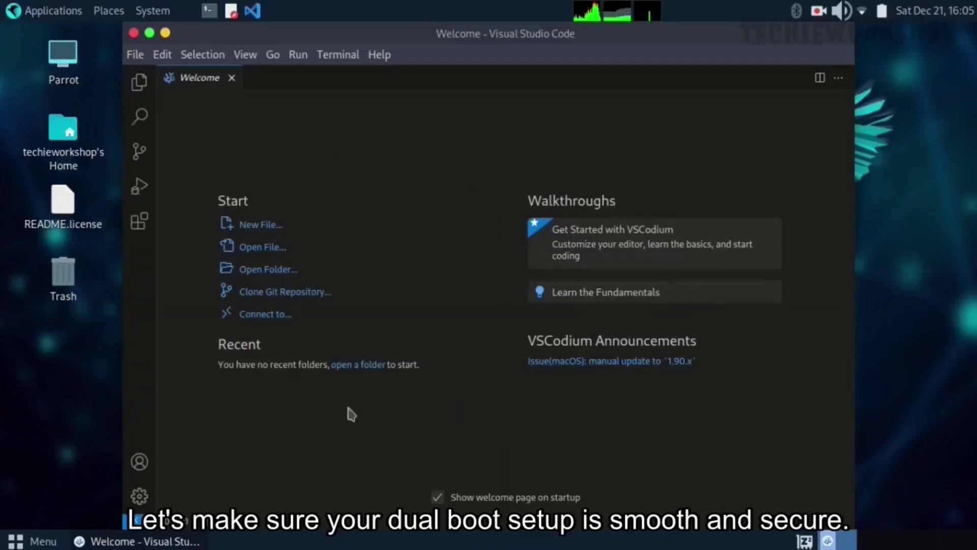
pyautogui.click(268, 227)
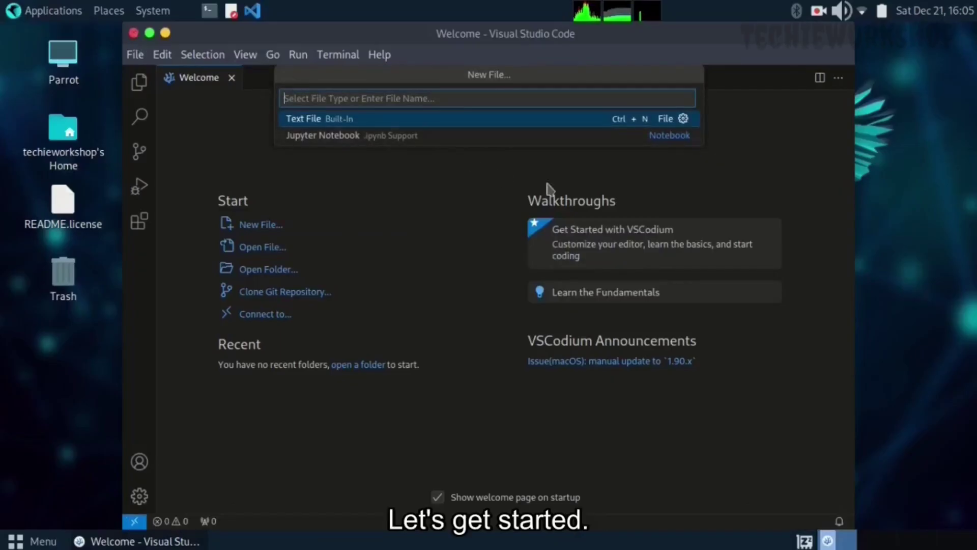
pyautogui.click(731, 150)
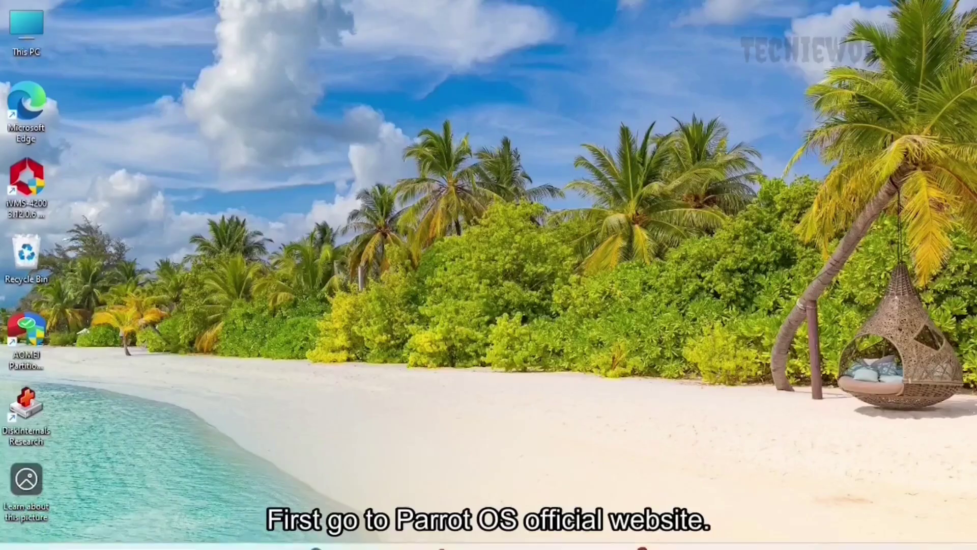
# Search Google for 'parrot os' in Chrome
pyautogui.click(341, 536)
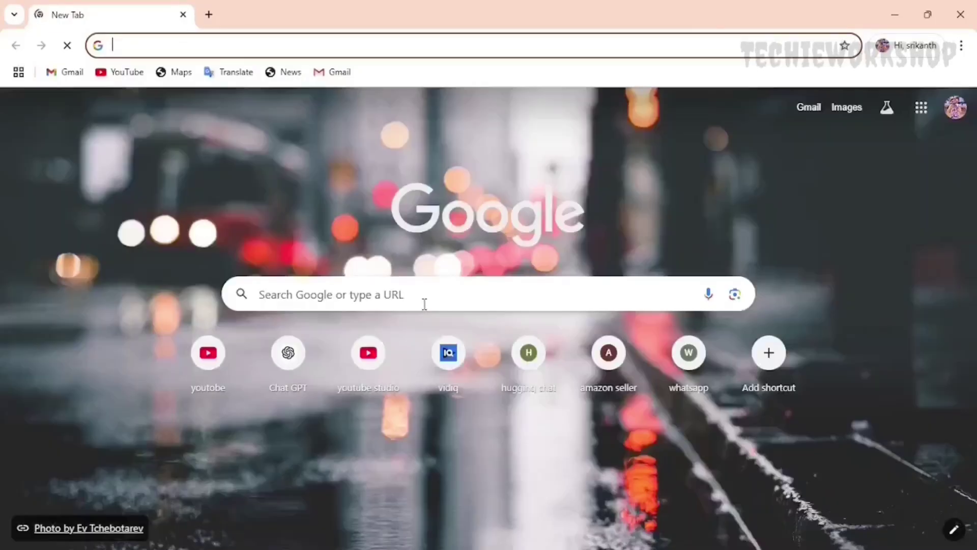
pyautogui.click(425, 304)
pyautogui.write('parrot os')
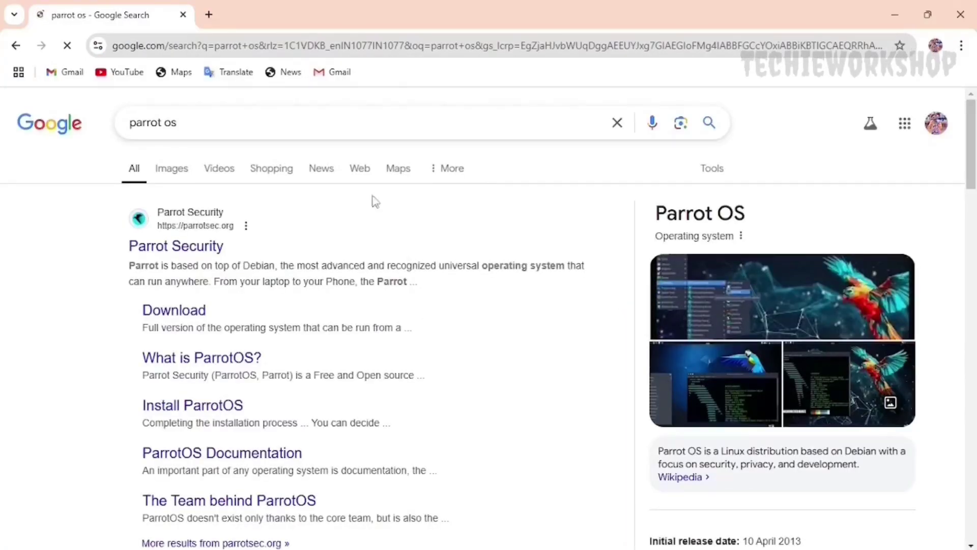
# Open the Parrot Security website from the search results
pyautogui.click(198, 248)
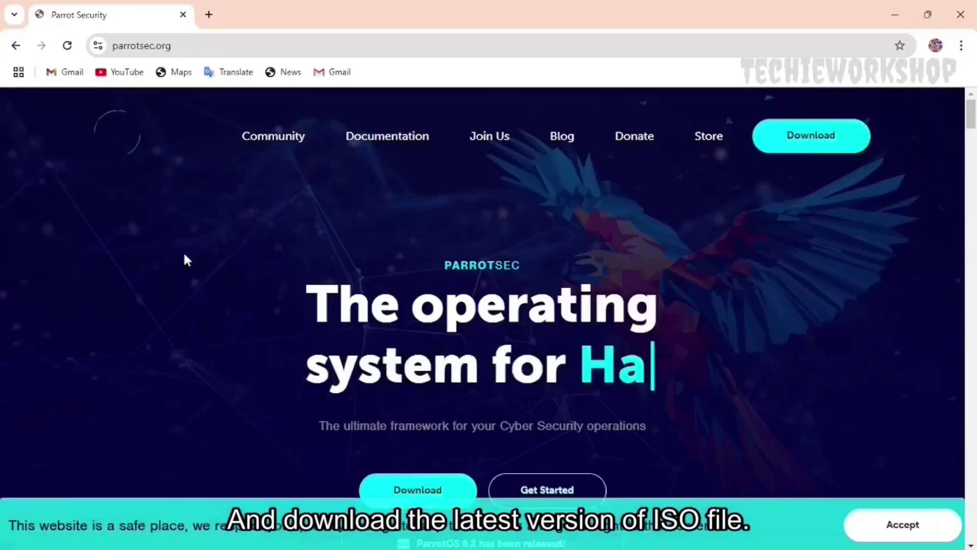
pyautogui.scroll(-5, 365, 307)
pyautogui.scroll(-1, 368, 312)
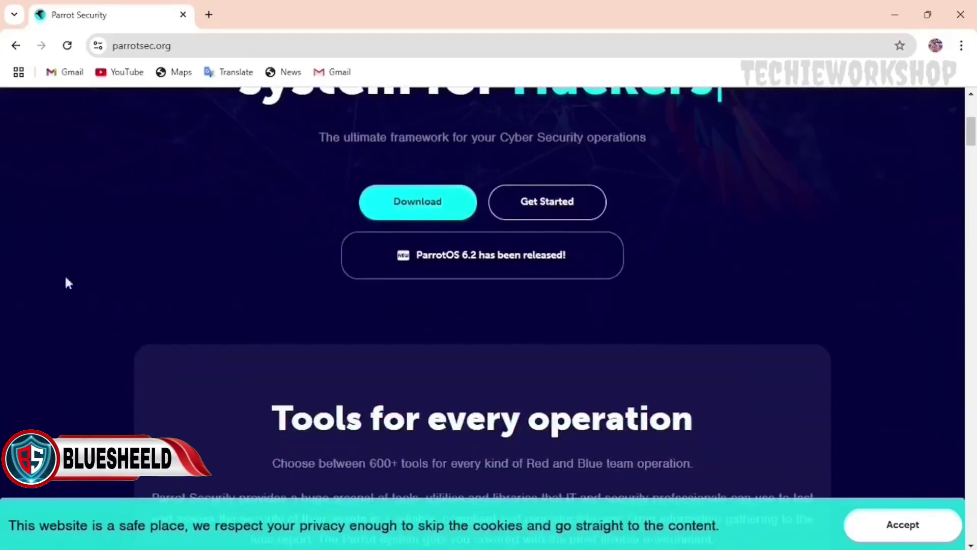
# On the Parrot download page, choose the category, an edition and the AMD64 architecture
pyautogui.click(432, 215)
pyautogui.scroll(-5, 435, 218)
pyautogui.click(376, 336)
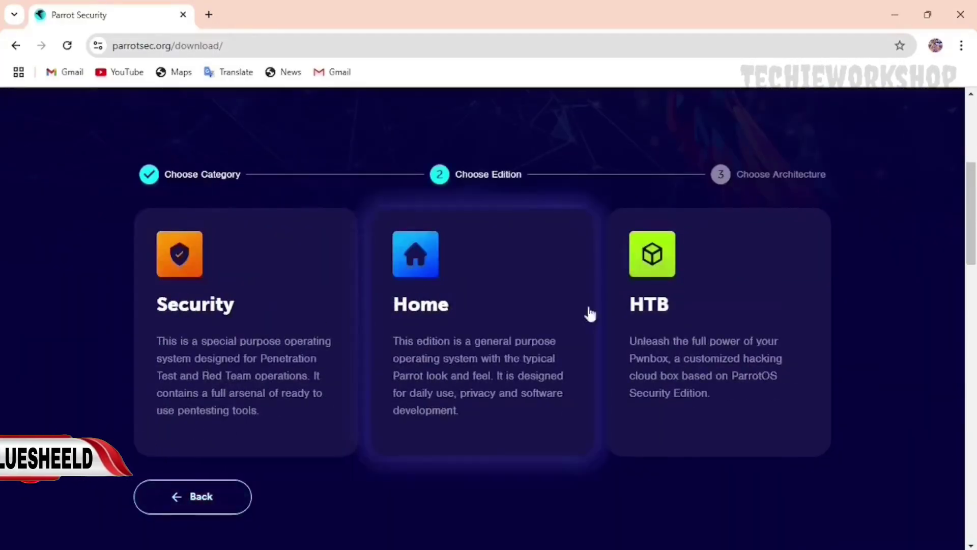
pyautogui.scroll(-3, 549, 365)
pyautogui.click(563, 323)
pyautogui.click(270, 323)
pyautogui.scroll(-2, 559, 321)
pyautogui.scroll(-3, 620, 304)
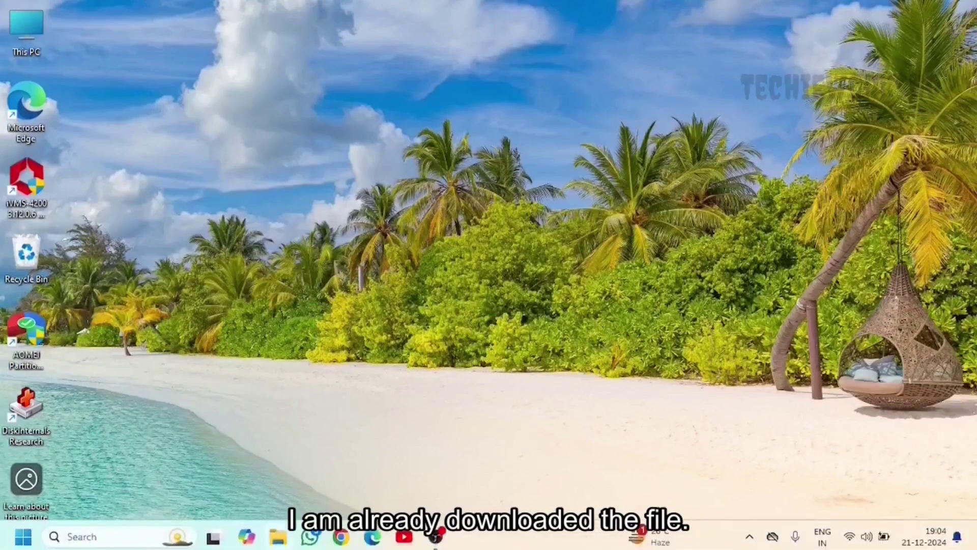
pyautogui.click(277, 537)
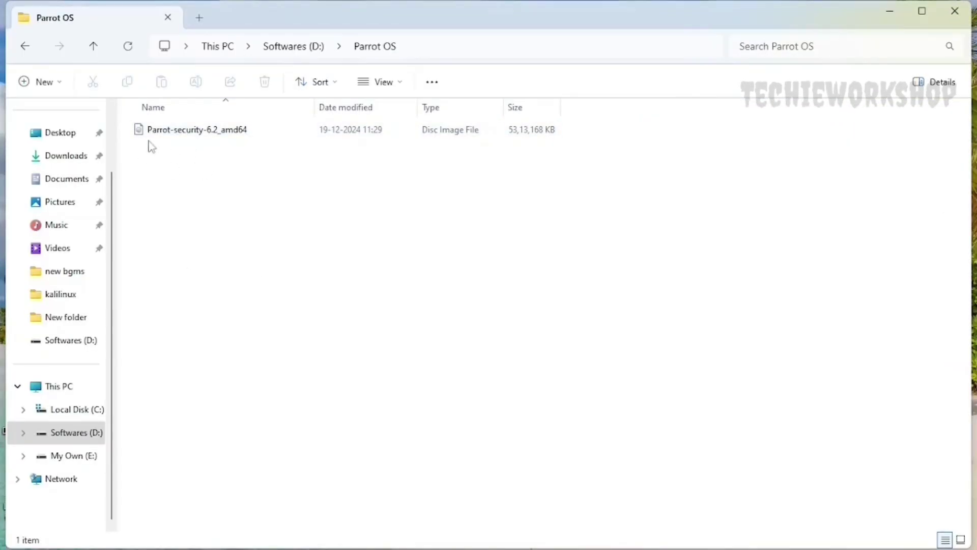
pyautogui.click(955, 10)
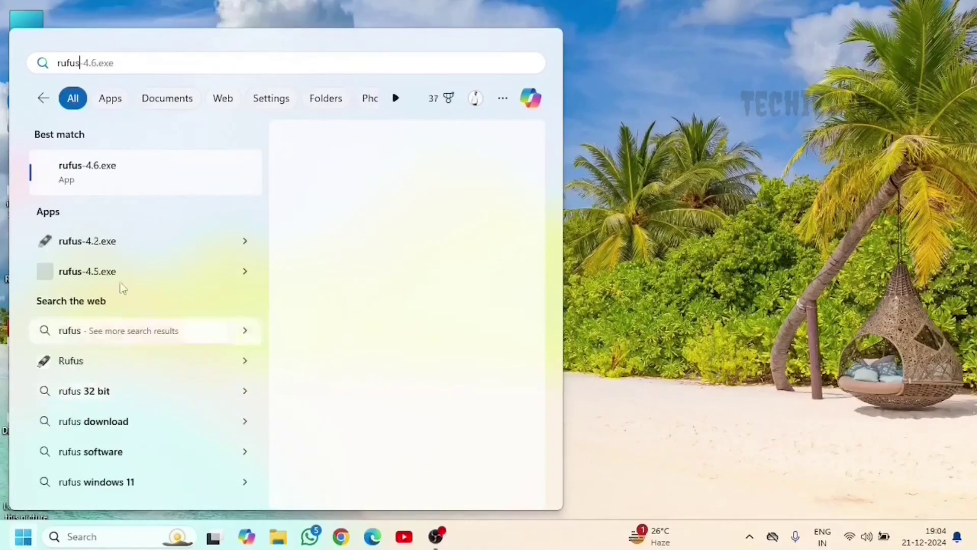
# Launch Rufus 4.6 and load Parrot-security-6.2_amd64.iso as the boot image
pyautogui.press('Return')
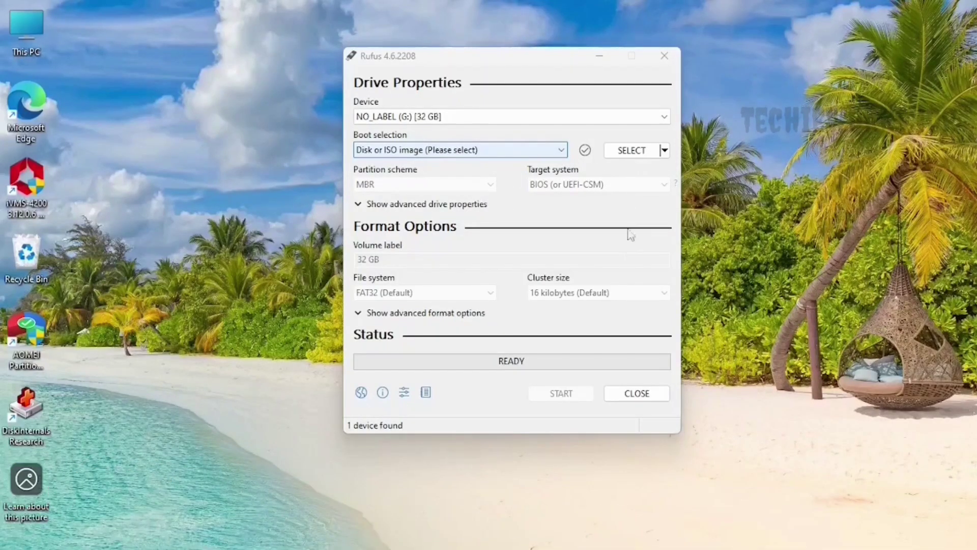
pyautogui.click(631, 150)
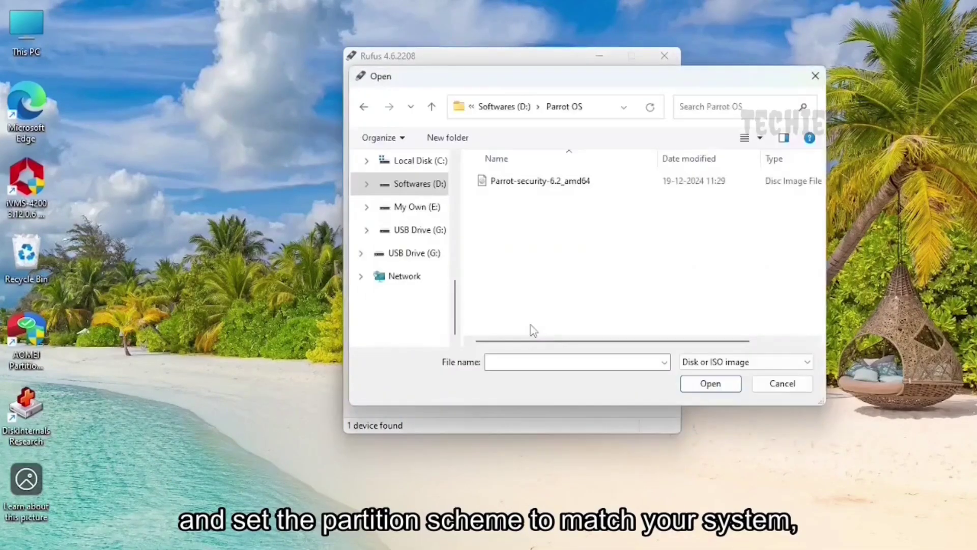
pyautogui.click(530, 181)
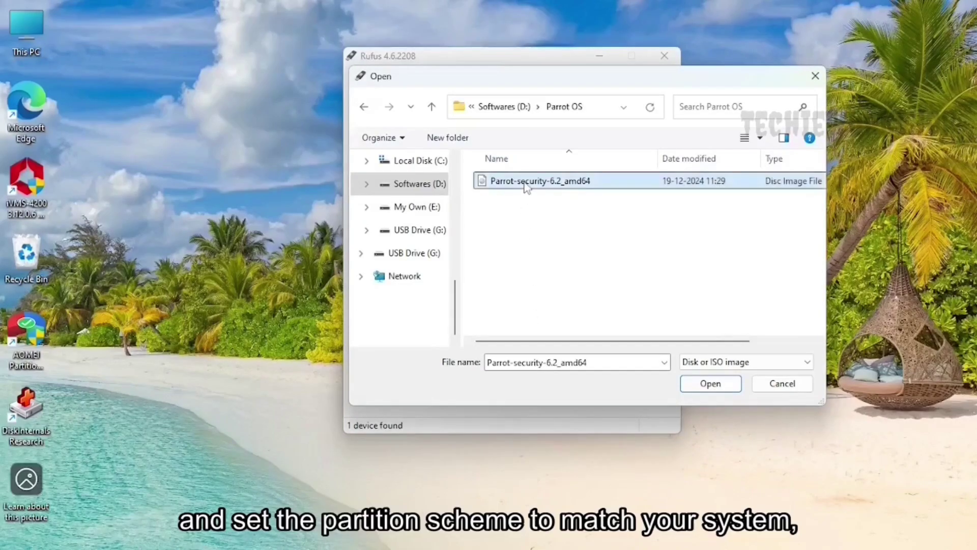
pyautogui.click(708, 386)
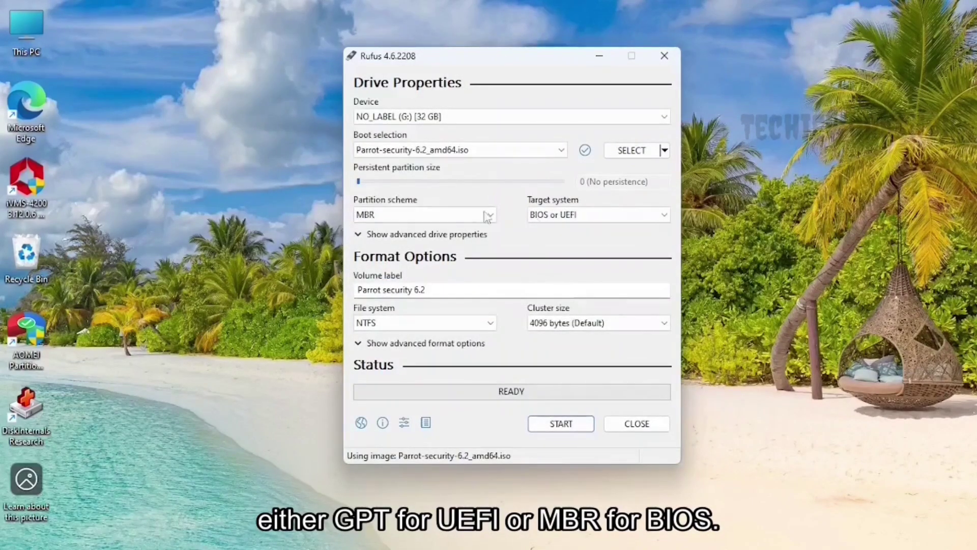
# Write the image to the USB in DD Image mode, accept the data-loss warning, then close Rufus
pyautogui.click(573, 430)
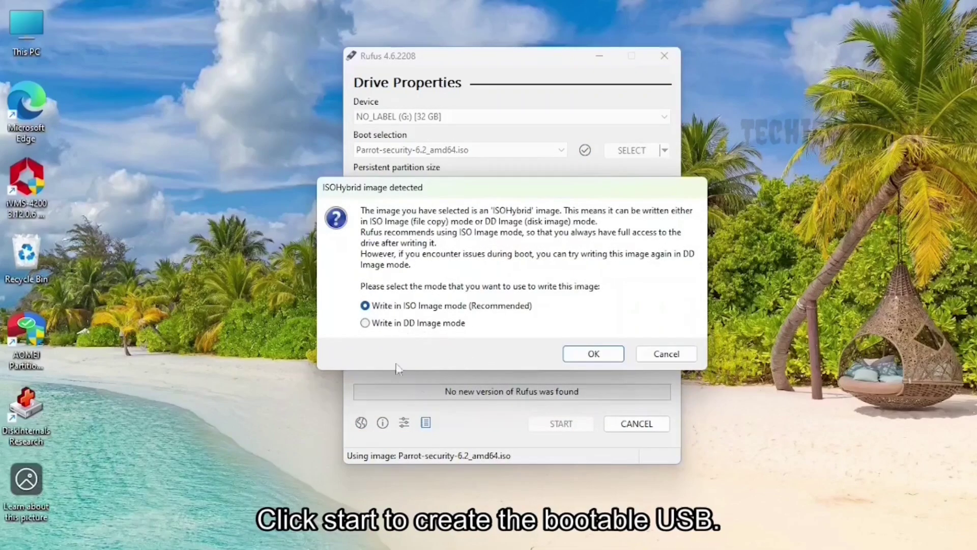
pyautogui.click(434, 322)
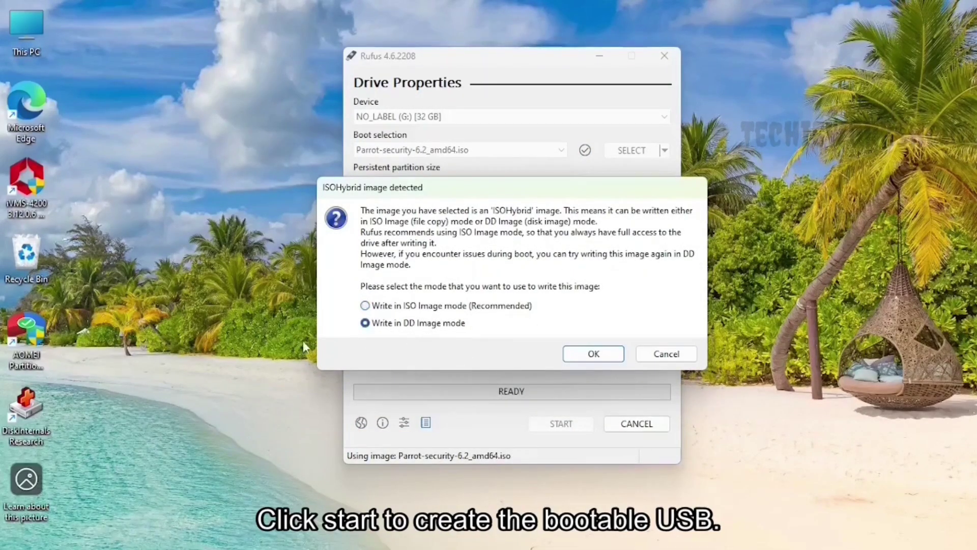
pyautogui.click(580, 356)
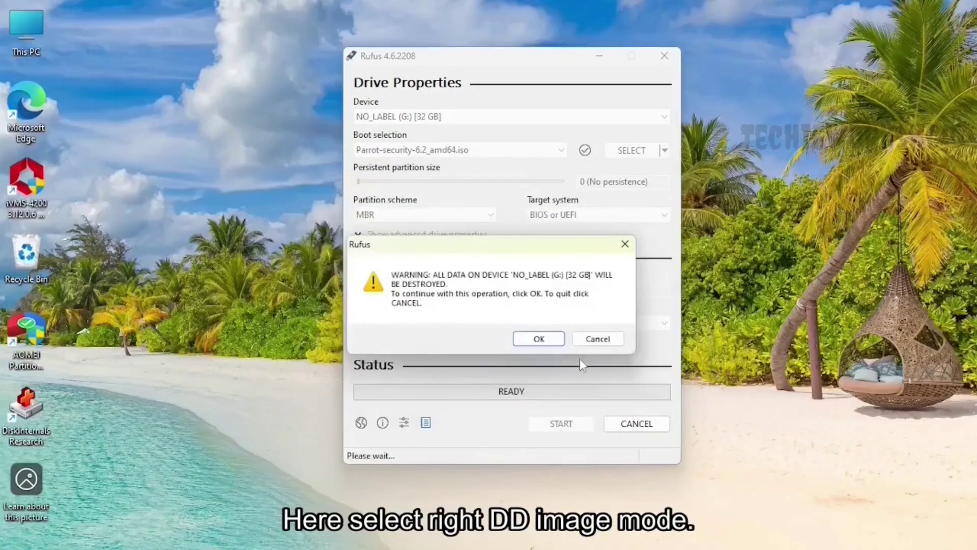
pyautogui.click(538, 339)
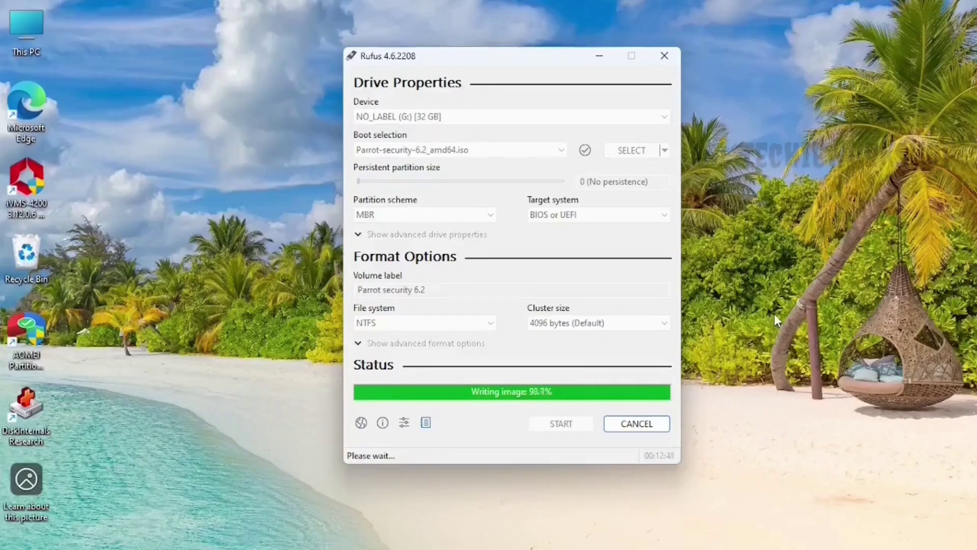
pyautogui.click(638, 425)
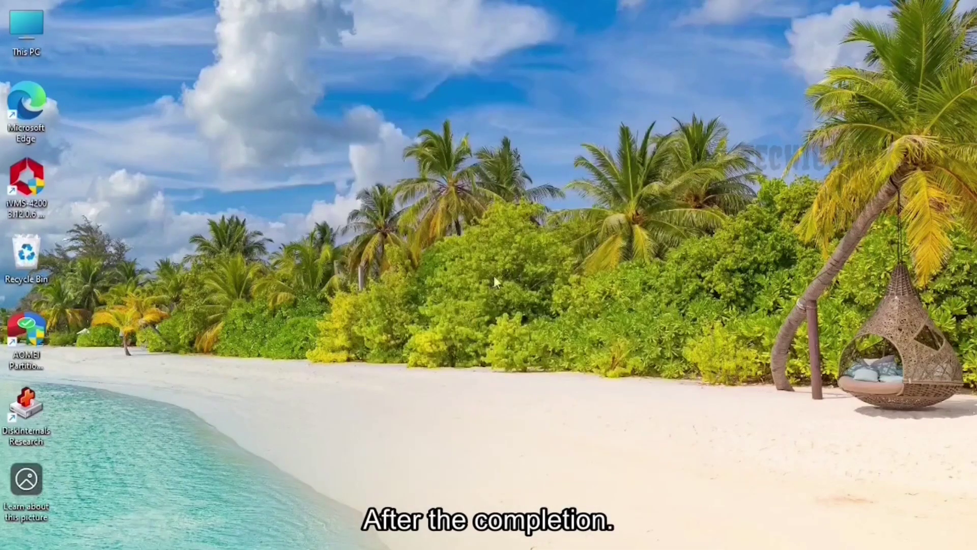
pyautogui.moveTo(3, 535)
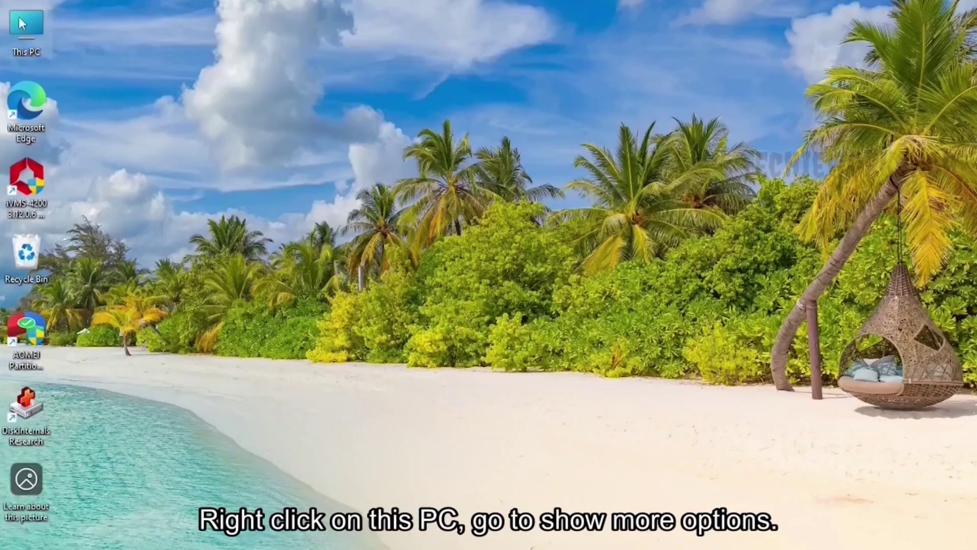
# Open Computer Management through This PC's extended context menu
pyautogui.rightClick(20, 17)
pyautogui.click(98, 208)
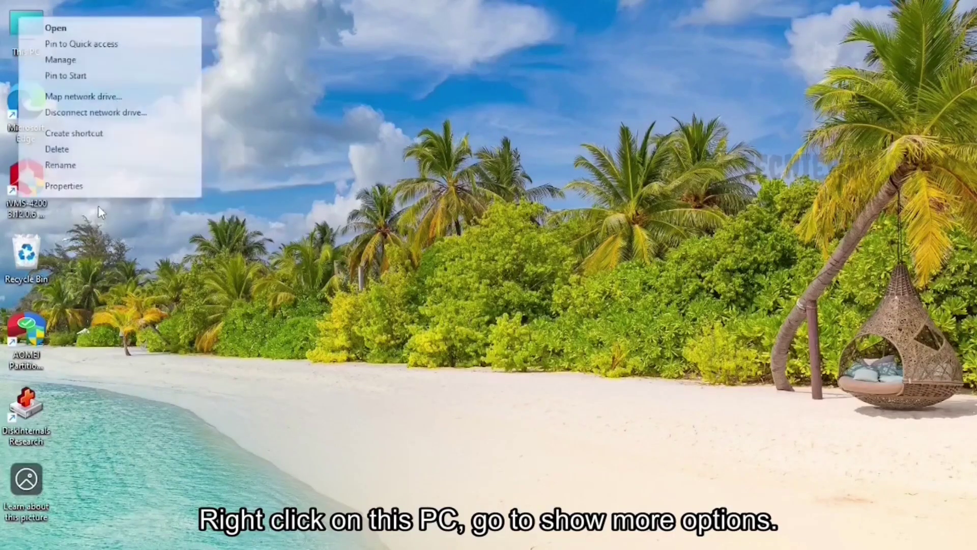
pyautogui.click(71, 57)
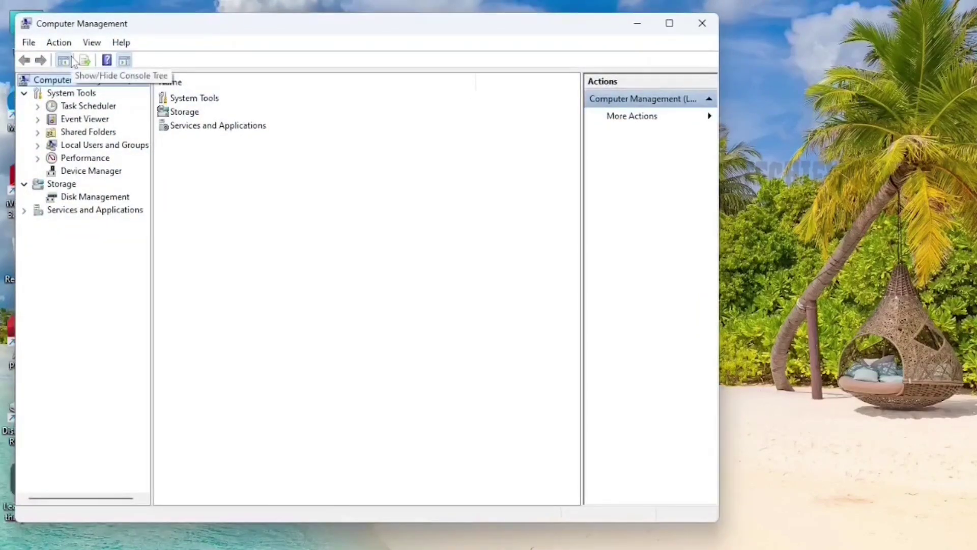
# Shrink Softwares (D:) in Disk Management to free 35.00 GB of unallocated space on Disk 0
pyautogui.click(94, 198)
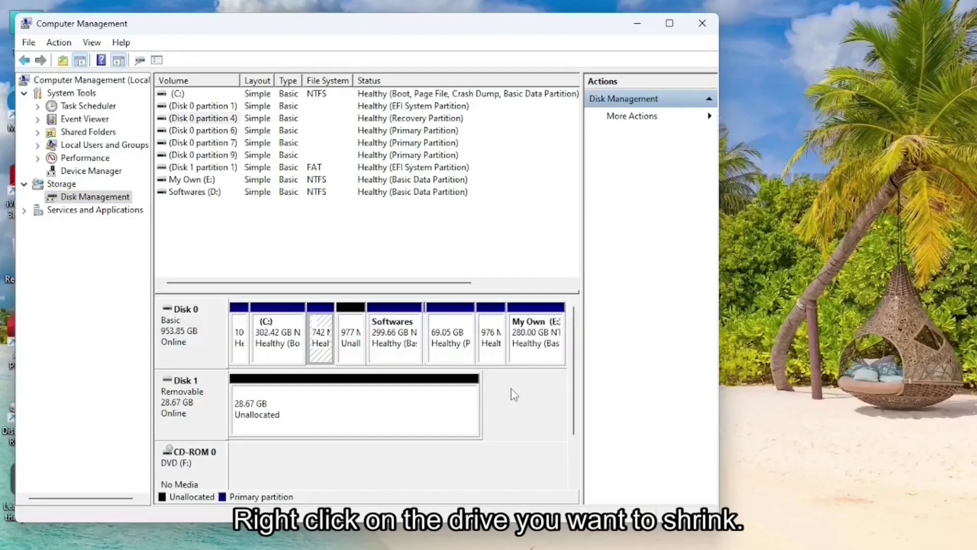
pyautogui.click(400, 354)
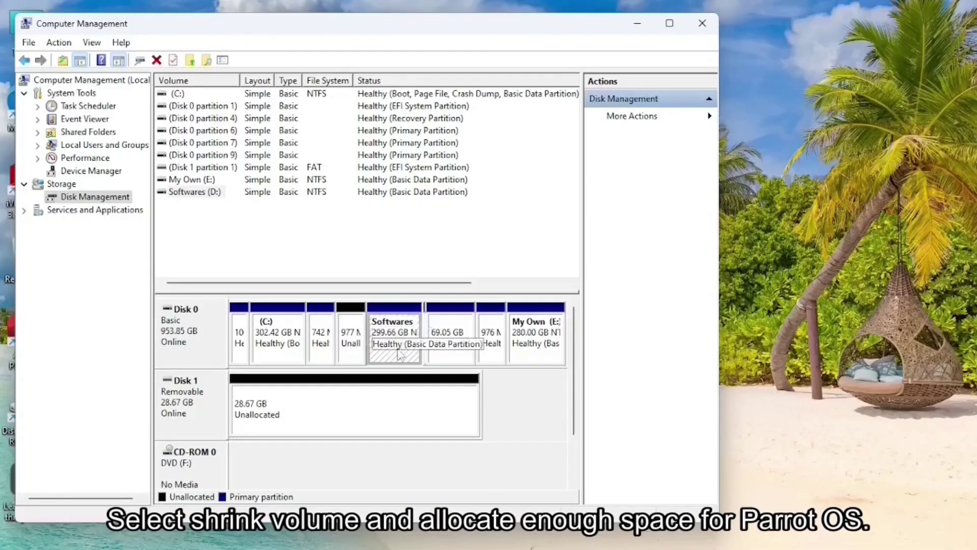
pyautogui.rightClick(397, 357)
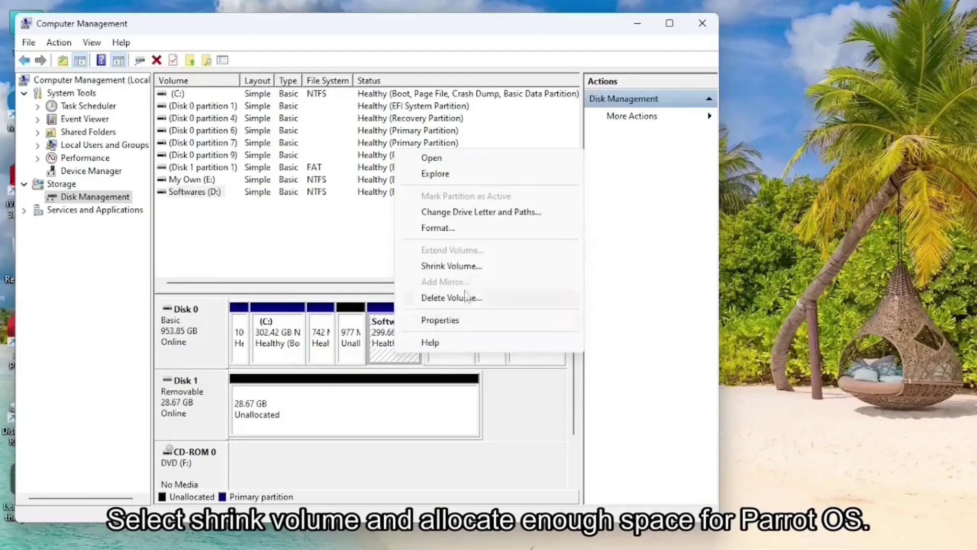
pyautogui.click(471, 266)
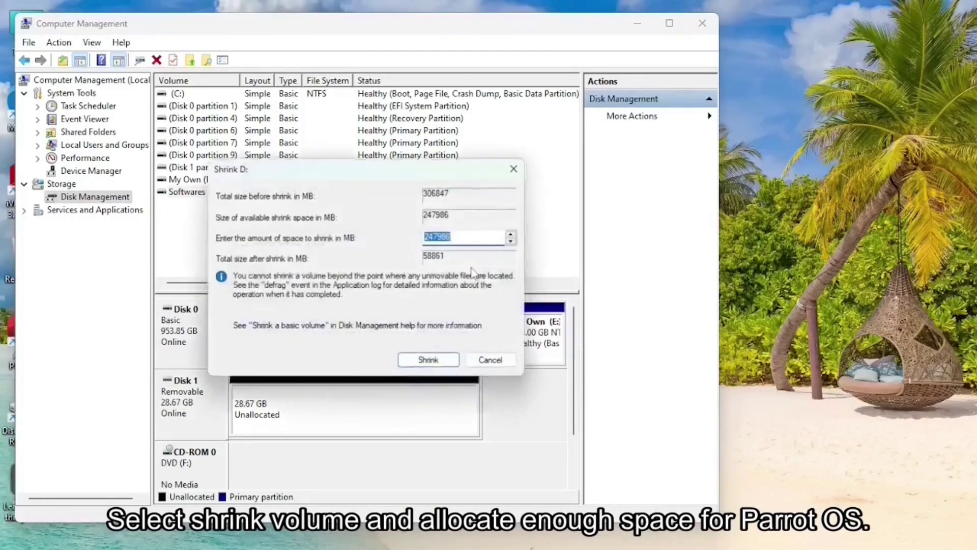
pyautogui.write('35840')
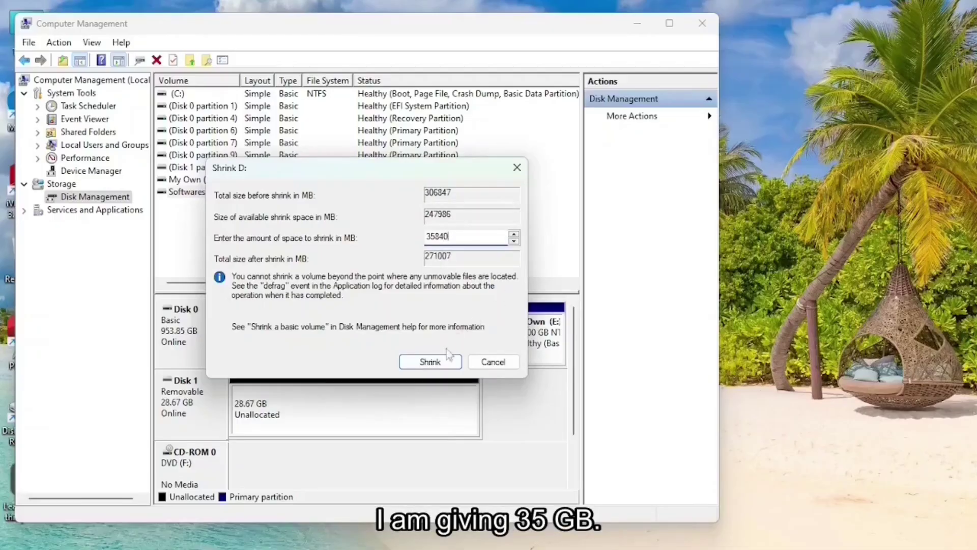
pyautogui.click(441, 361)
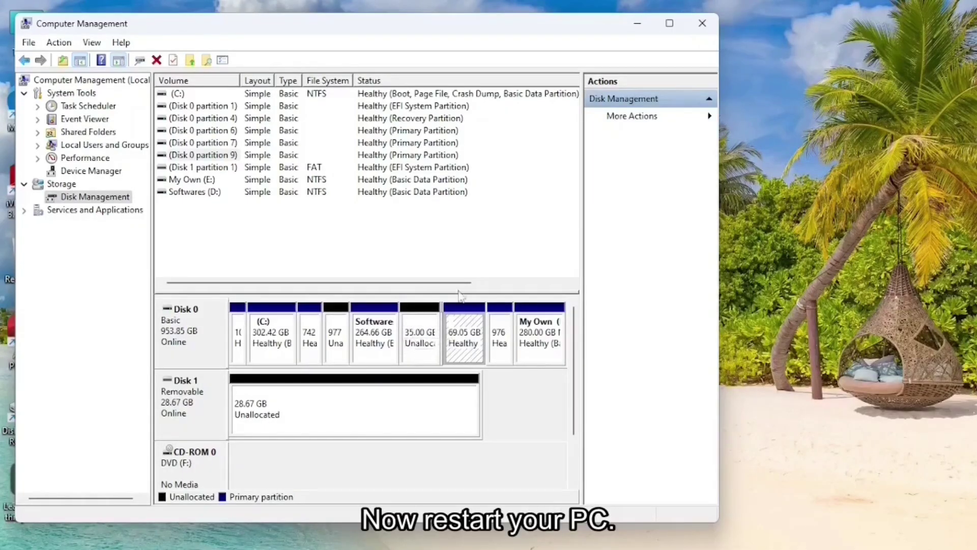
# Close Computer Management and boot from USB HDD: SanDisk in the Boot Menu
pyautogui.click(705, 21)
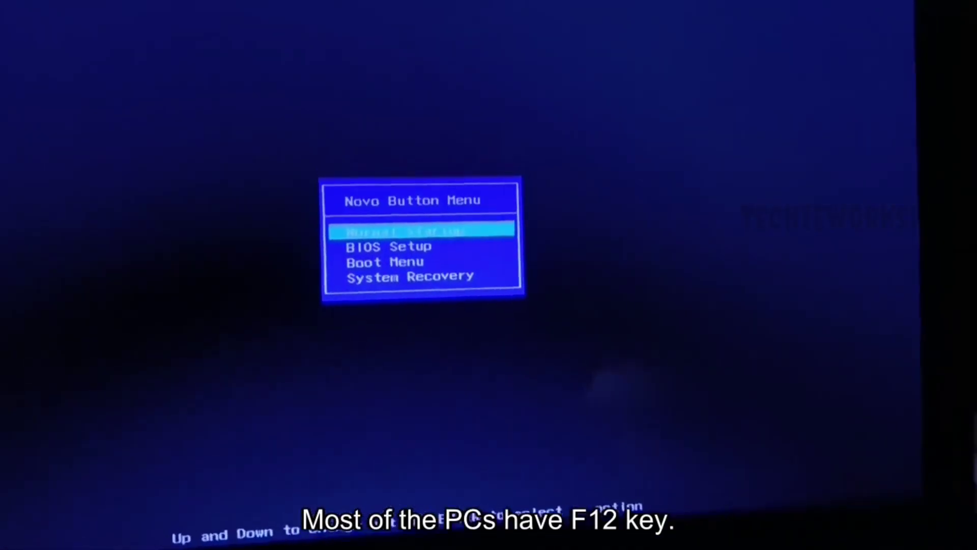
pyautogui.press('Down')
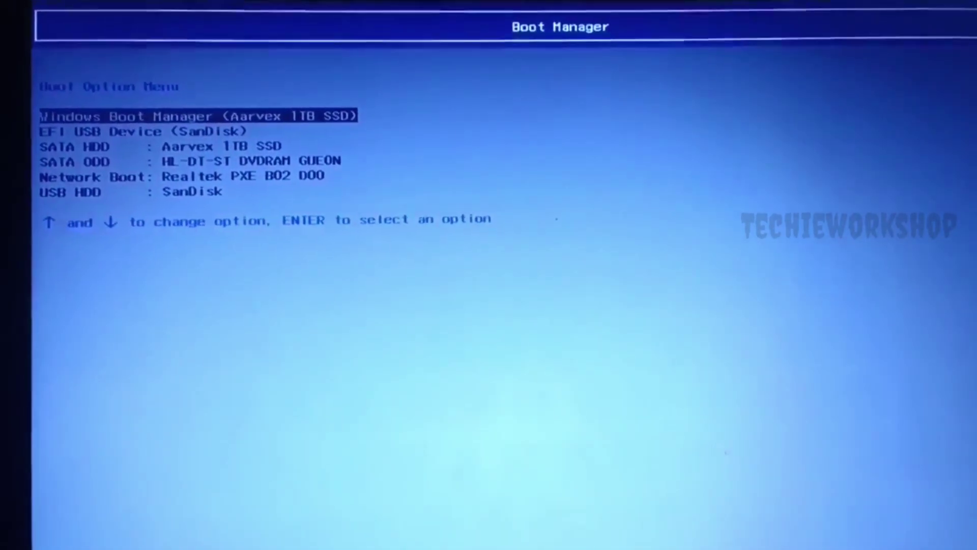
pyautogui.press('Down')
pyautogui.press('Down')
pyautogui.press('Down')
pyautogui.press('Down')
pyautogui.press('Down')
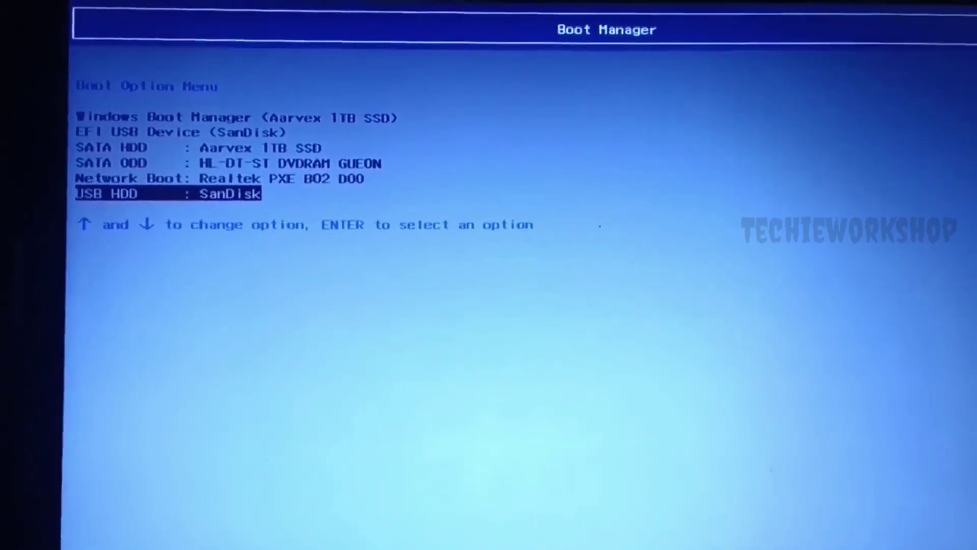
pyautogui.press('Return')
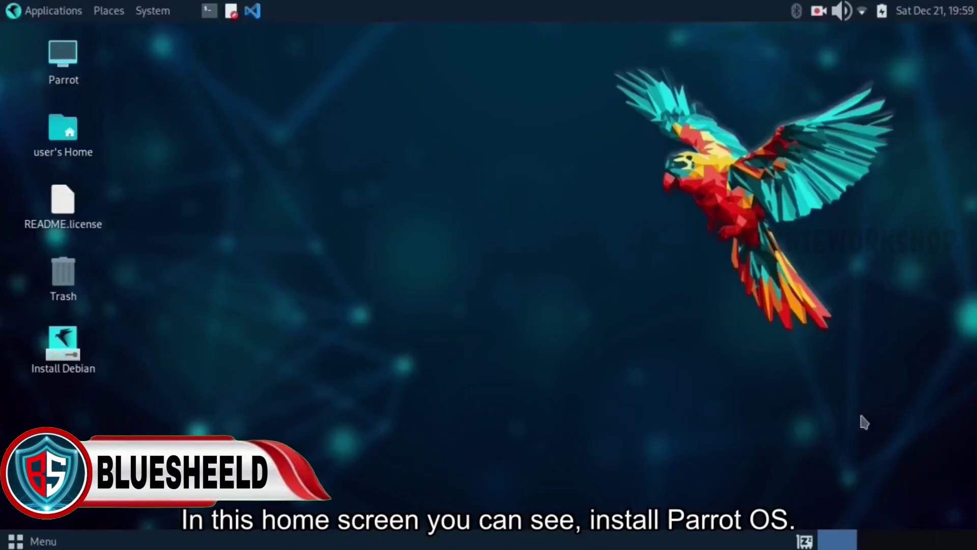
# Launch the Install Debian installer from the Parrot live desktop
pyautogui.doubleClick(62, 343)
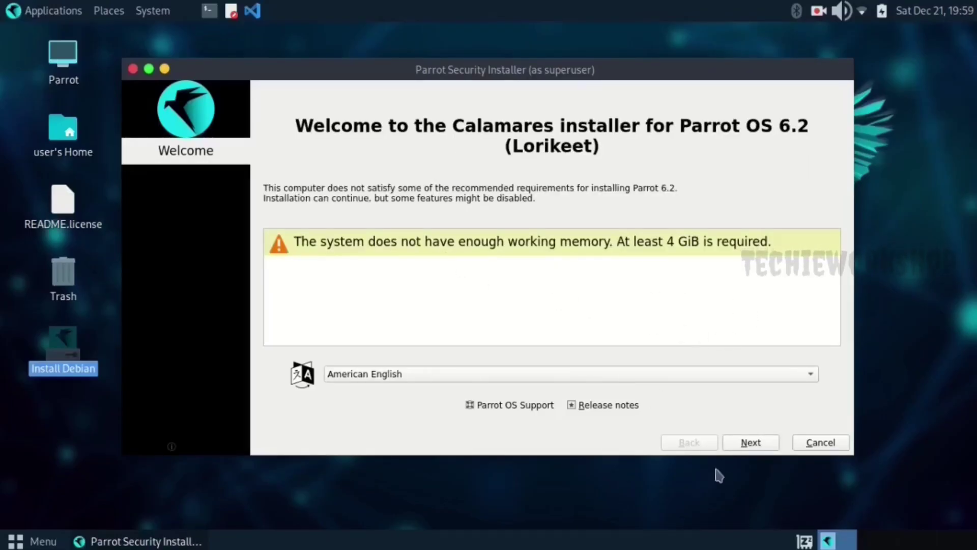
# Accept the America/New York time zone and English (US) keyboard, then choose Manual partitioning
pyautogui.click(750, 443)
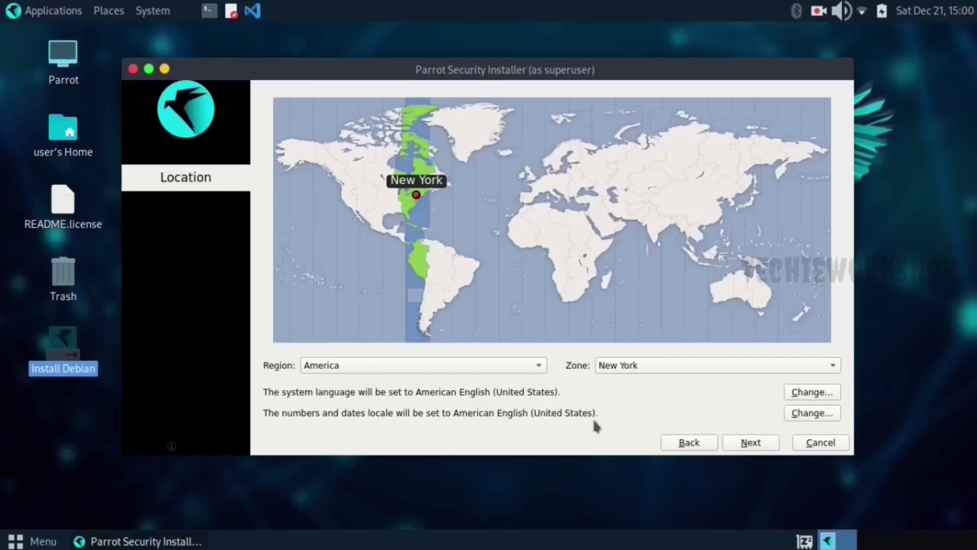
pyautogui.click(758, 448)
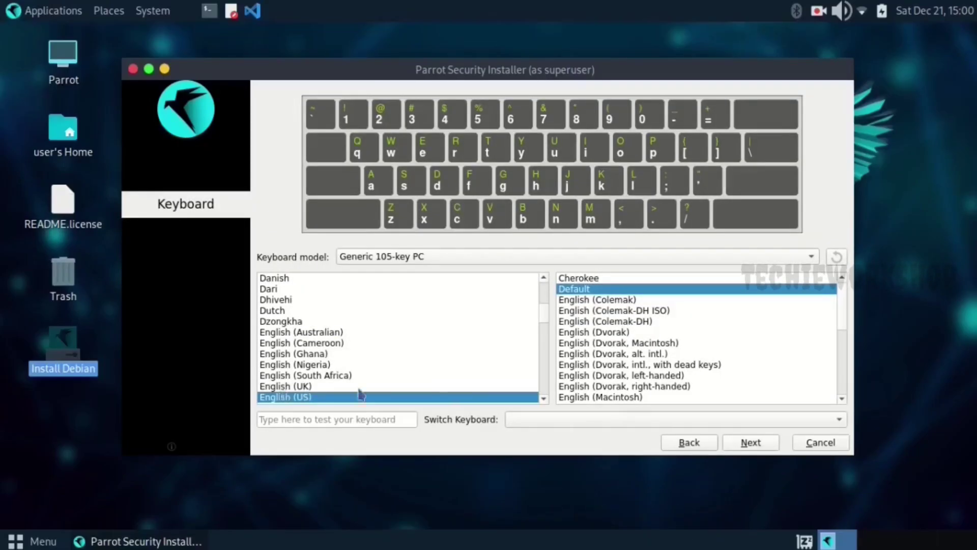
pyautogui.click(750, 442)
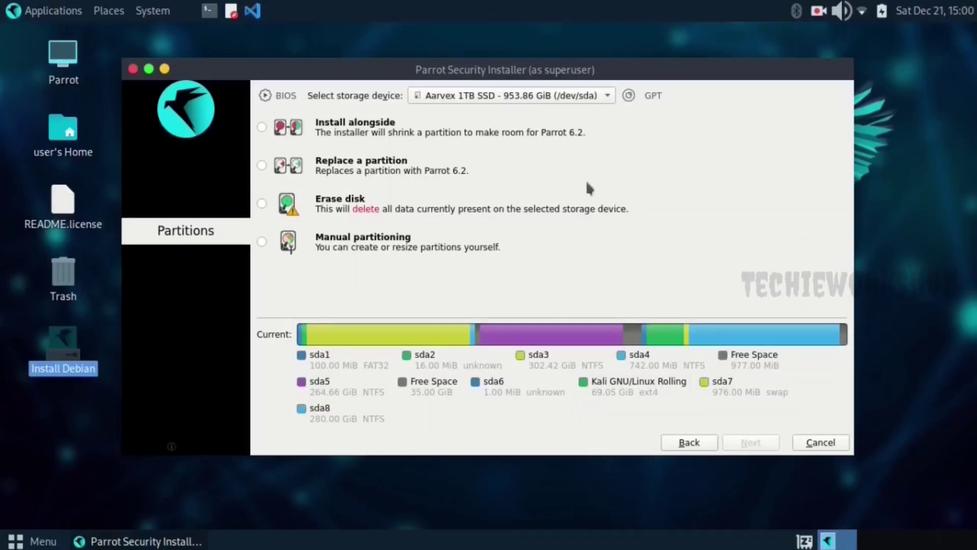
pyautogui.click(328, 248)
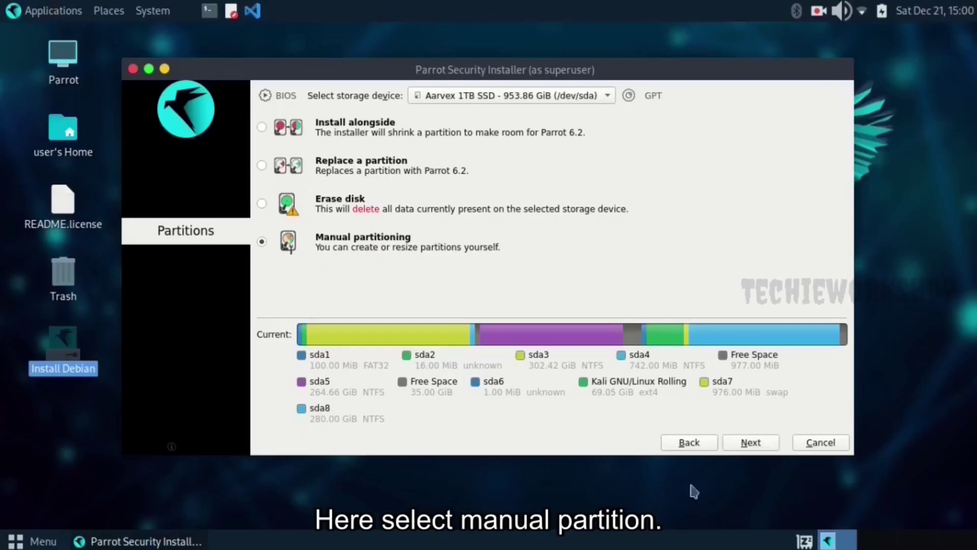
# In the partition editor for /dev/sda, select the 35.00 GiB Free Space row
pyautogui.click(750, 442)
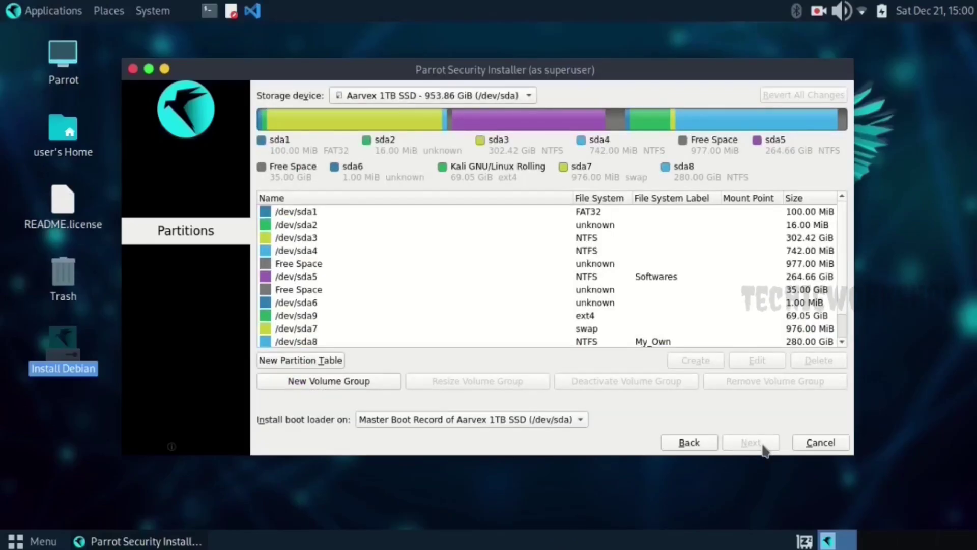
pyautogui.scroll(-1, 564, 256)
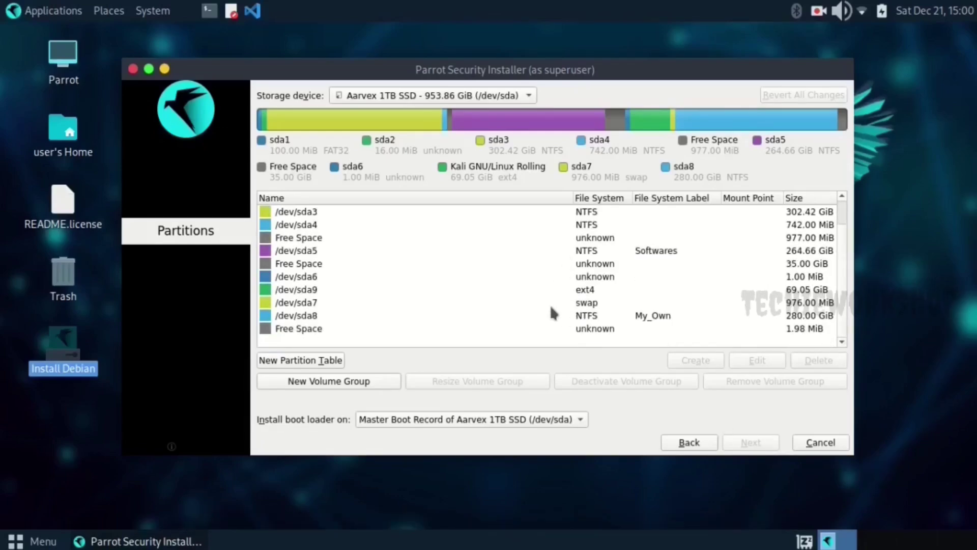
pyautogui.click(622, 262)
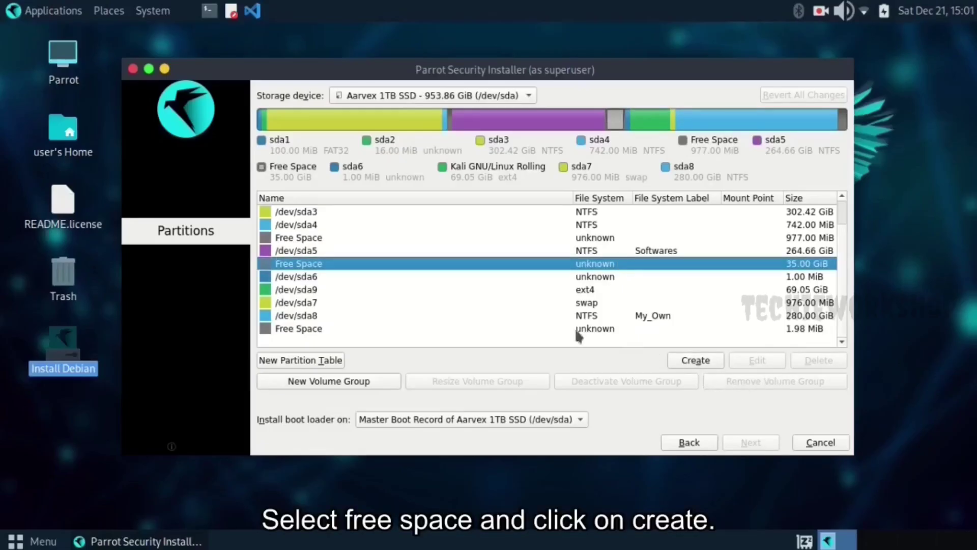
# Create a new 4096 MiB partition in the free space with the linuxswap file system
pyautogui.click(693, 361)
pyautogui.click(312, 101)
pyautogui.press('BackSpace')
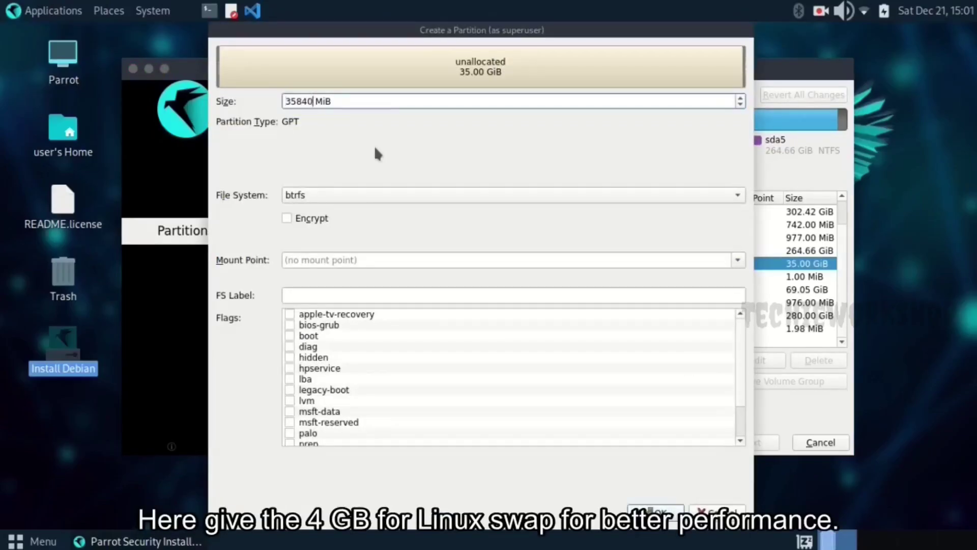
pyautogui.press('BackSpace')
pyautogui.press('BackSpace')
pyautogui.press('BackSpace')
pyautogui.press('BackSpace')
pyautogui.write('4096')
pyautogui.click(399, 199)
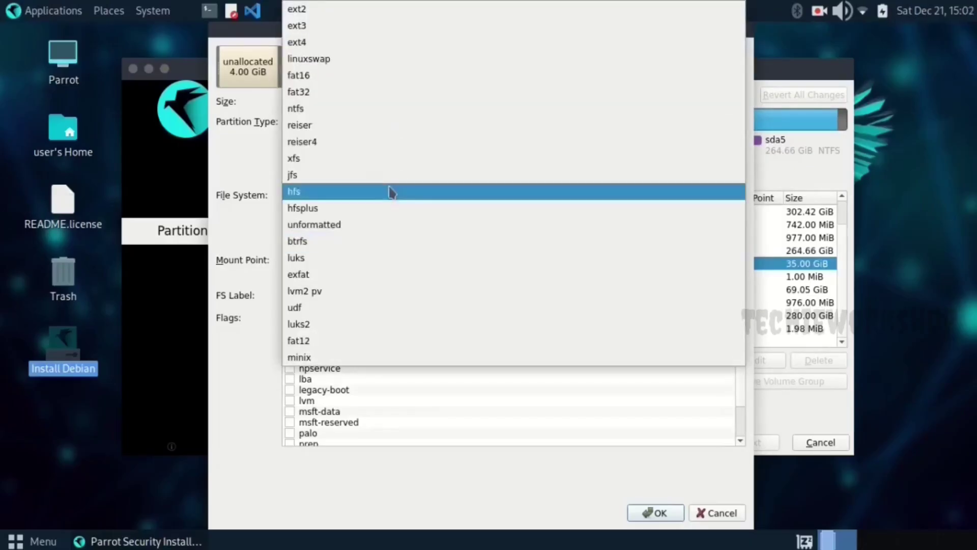
pyautogui.click(353, 61)
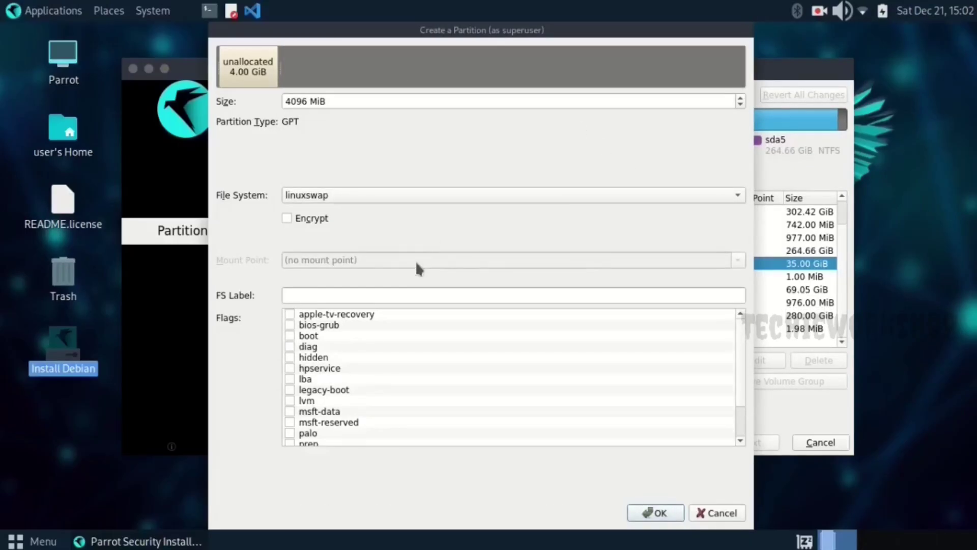
# Tick the swap flag and confirm the 4 GiB swap partition
pyautogui.click(391, 294)
pyautogui.scroll(-2, 448, 372)
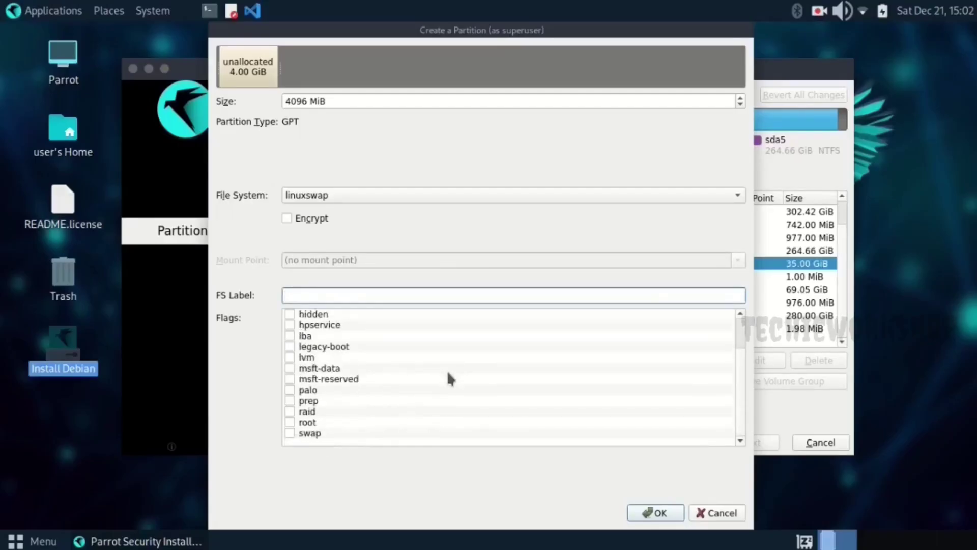
pyautogui.click(311, 435)
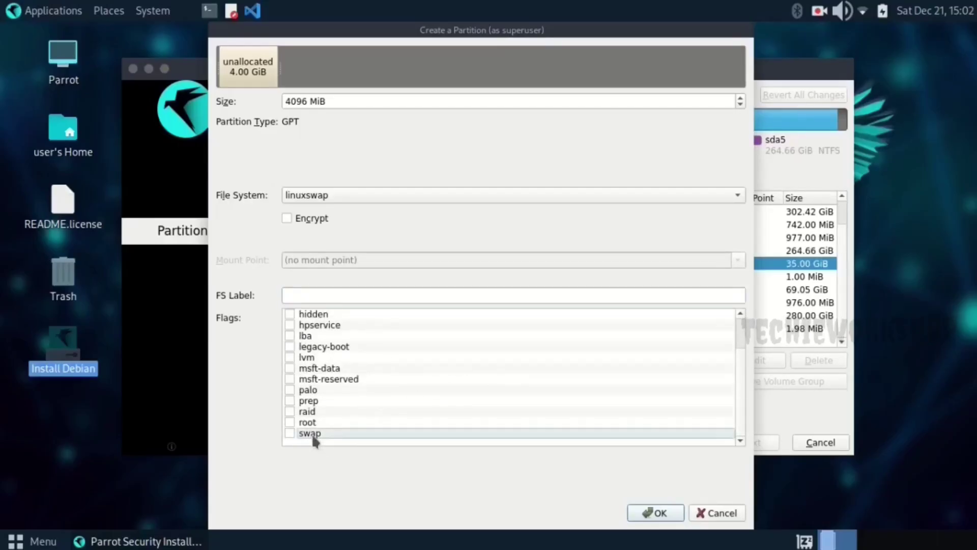
pyautogui.click(289, 432)
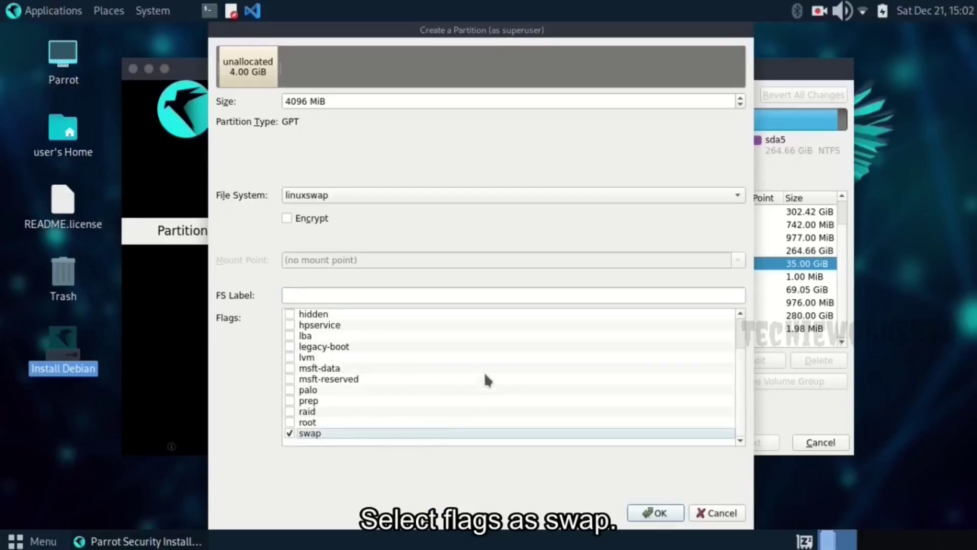
pyautogui.scroll(2, 485, 376)
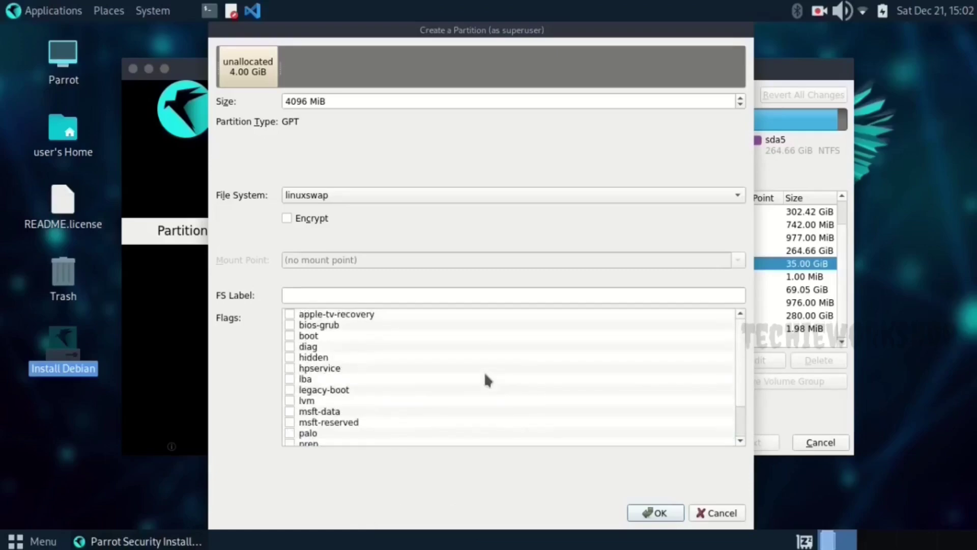
pyautogui.click(657, 514)
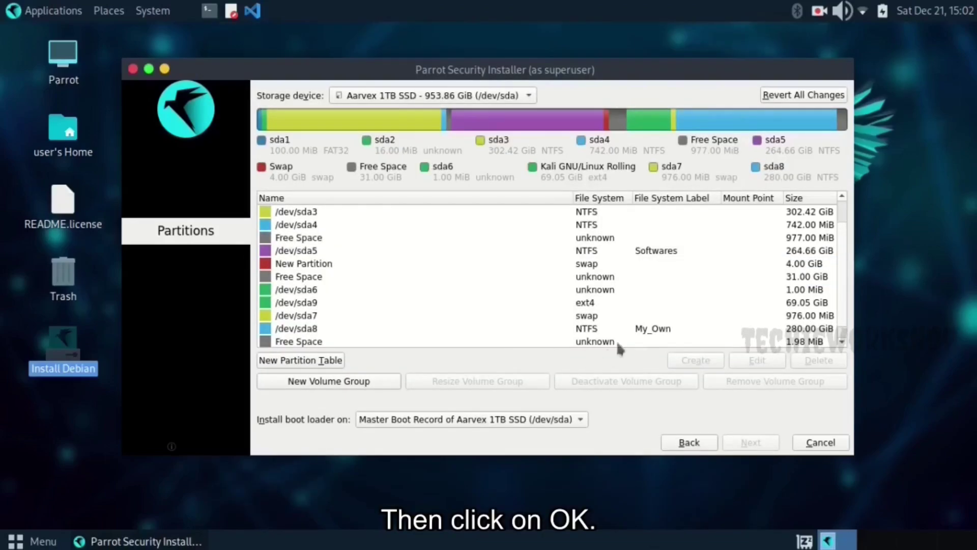
# Create a 4096 MiB fat32 partition in the remaining 31.00 GiB free space
pyautogui.click(606, 279)
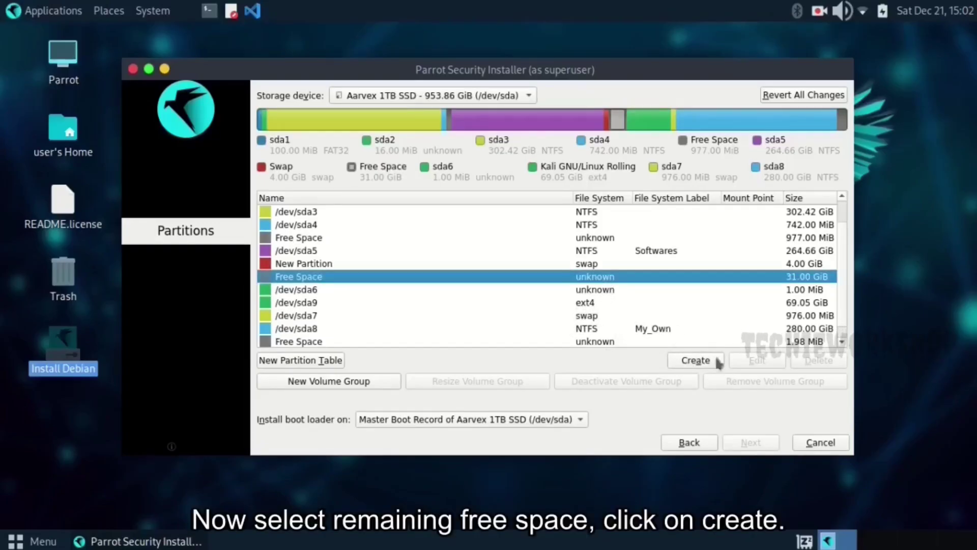
pyautogui.click(695, 361)
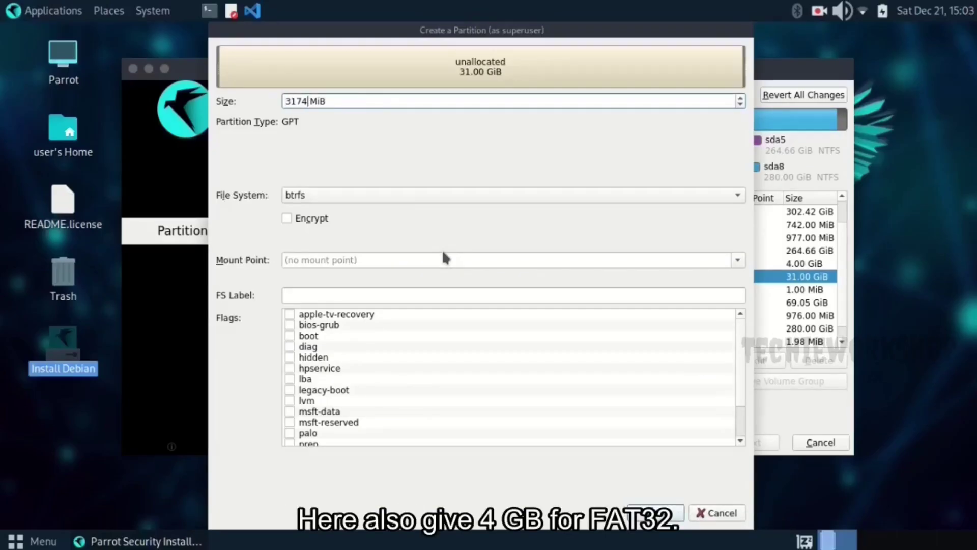
pyautogui.press('BackSpace')
pyautogui.press('BackSpace')
pyautogui.press('BackSpace')
pyautogui.press('BackSpace')
pyautogui.press('BackSpace')
pyautogui.write('4096')
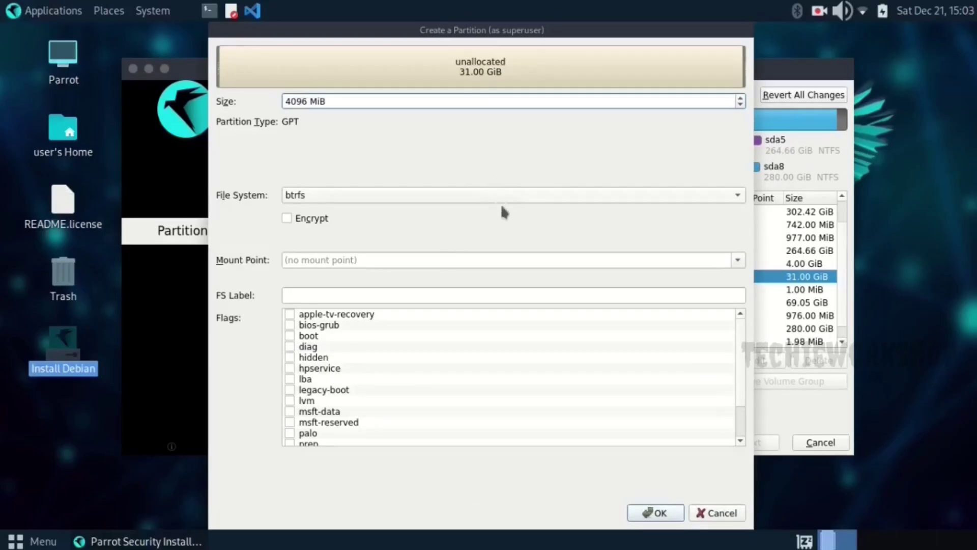
pyautogui.click(511, 194)
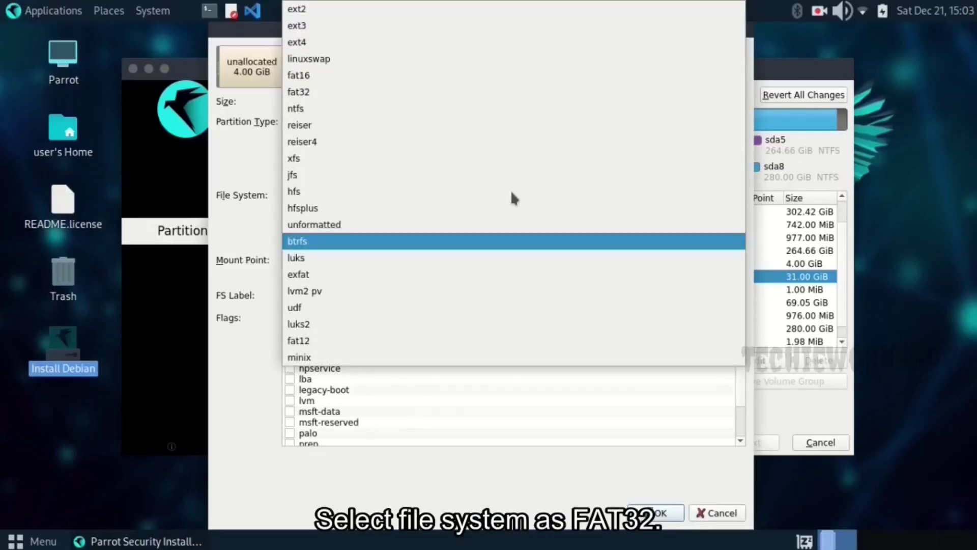
pyautogui.click(389, 93)
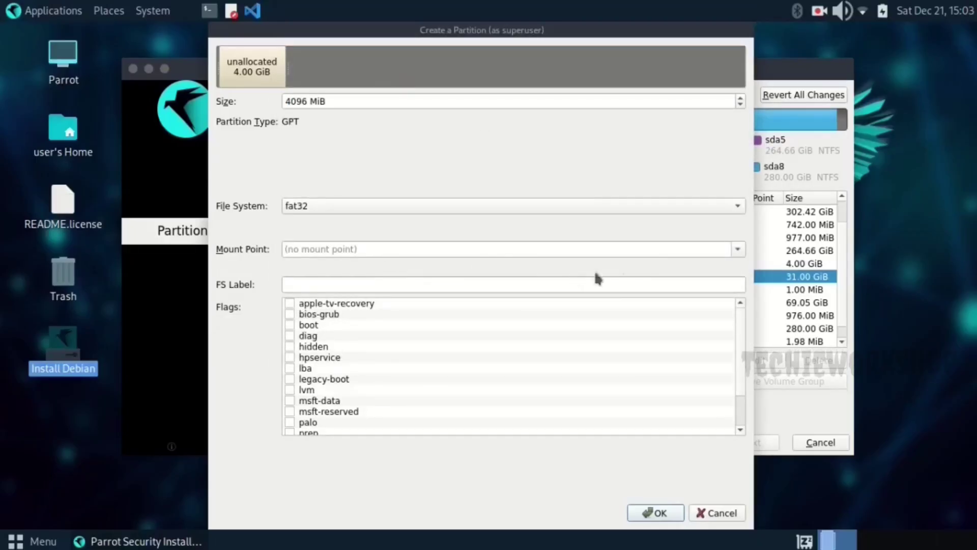
# Mount the new partition at /boot, set the boot flag, and confirm it
pyautogui.click(738, 250)
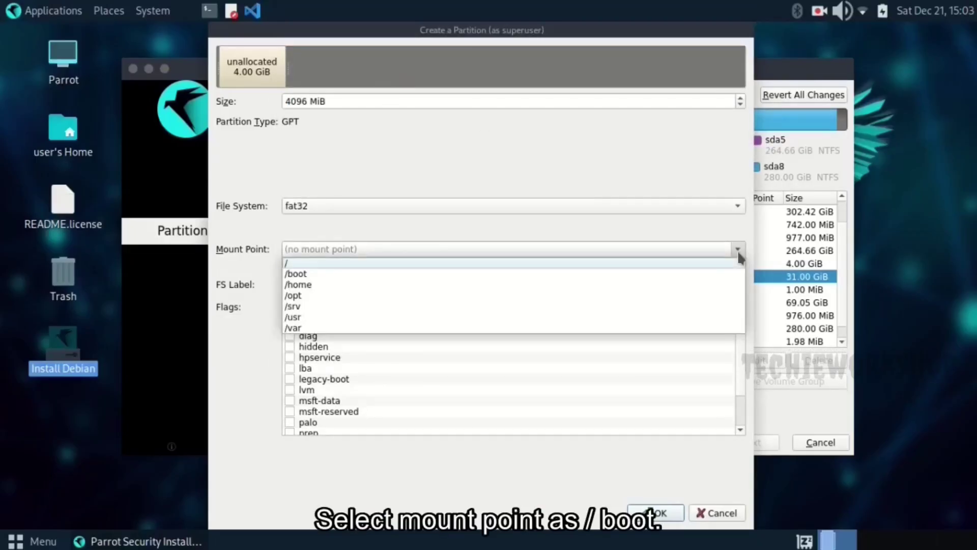
pyautogui.click(701, 275)
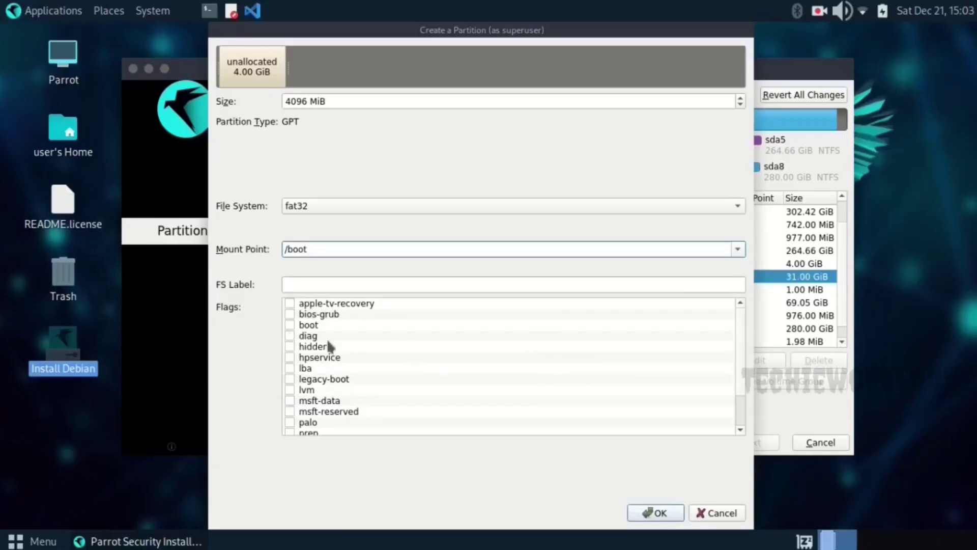
pyautogui.scroll(-2, 398, 372)
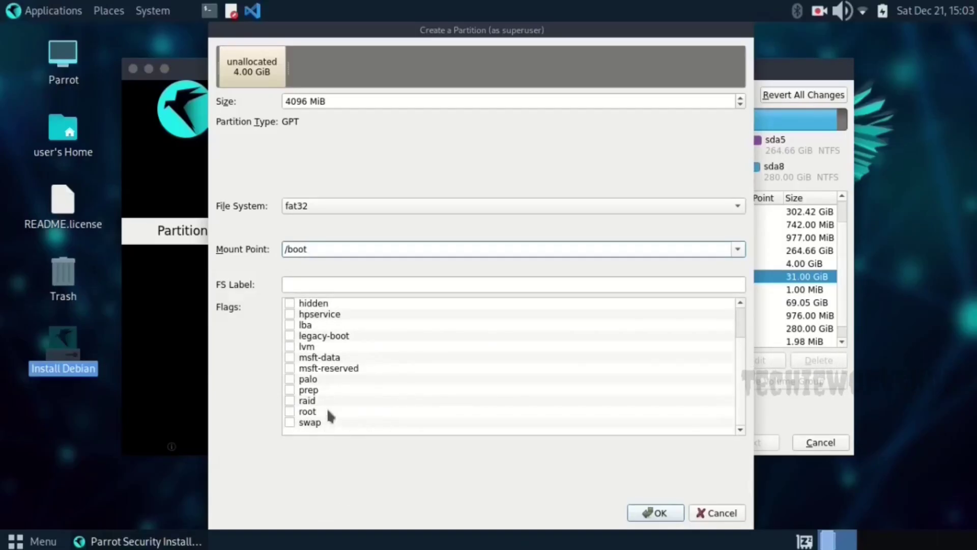
pyautogui.scroll(2, 327, 407)
pyautogui.click(292, 323)
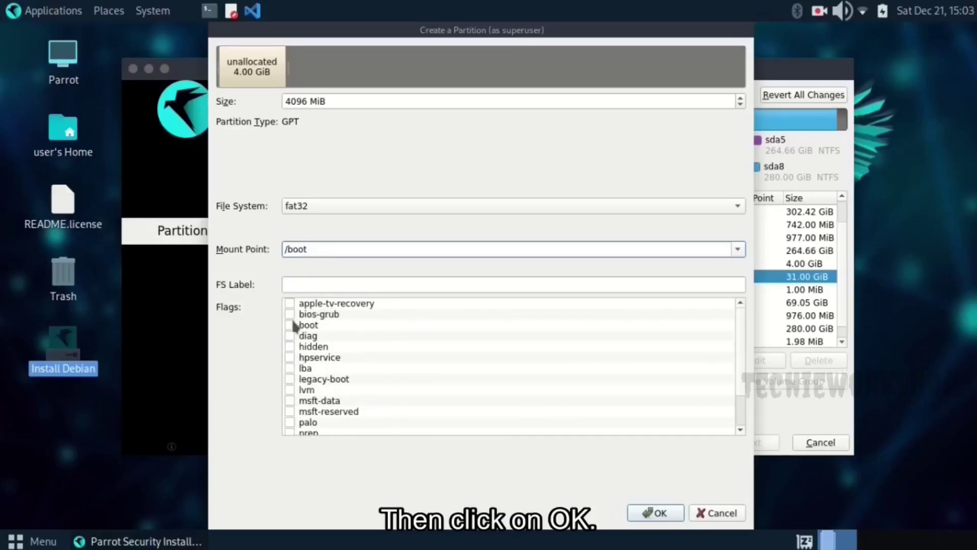
pyautogui.click(656, 513)
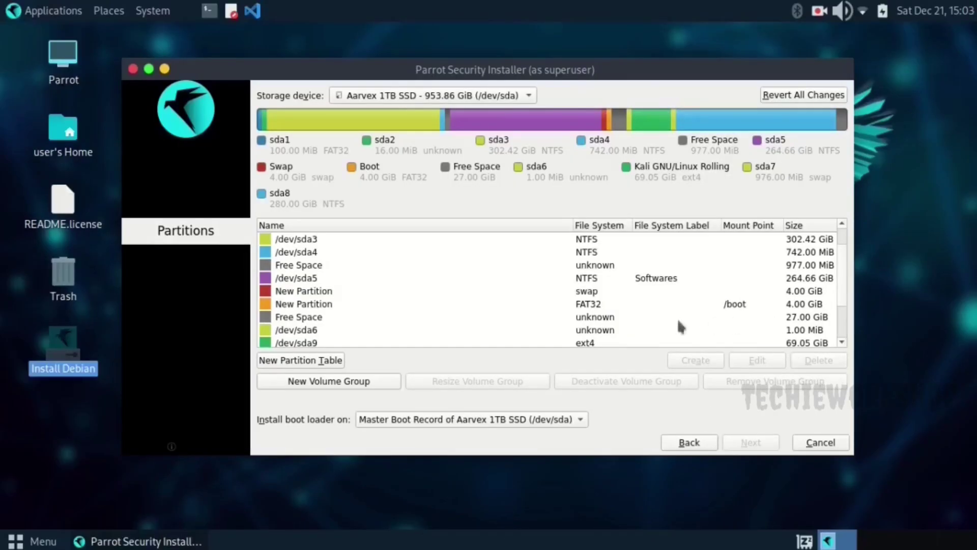
# Create an ext4 partition mounted at / in the remaining 27.00 GiB free space
pyautogui.click(617, 317)
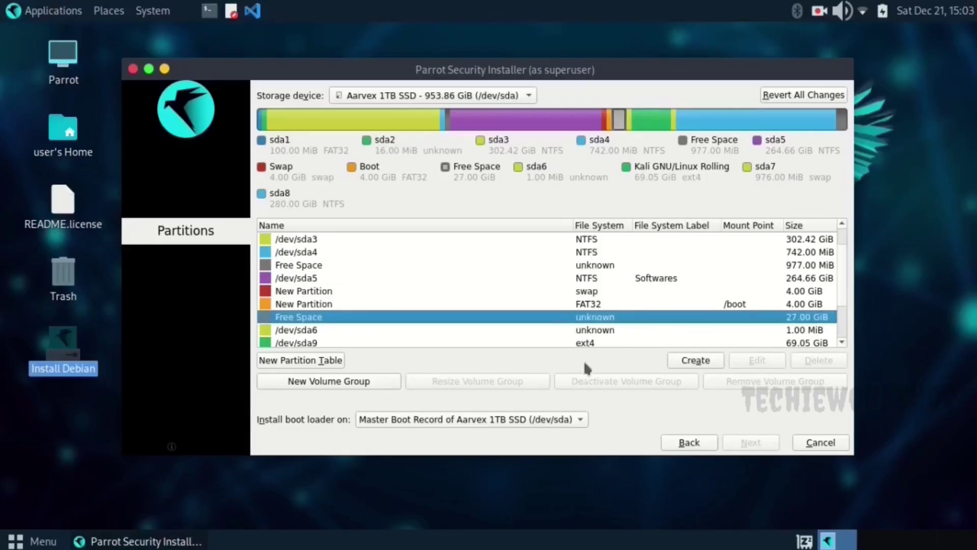
pyautogui.click(696, 360)
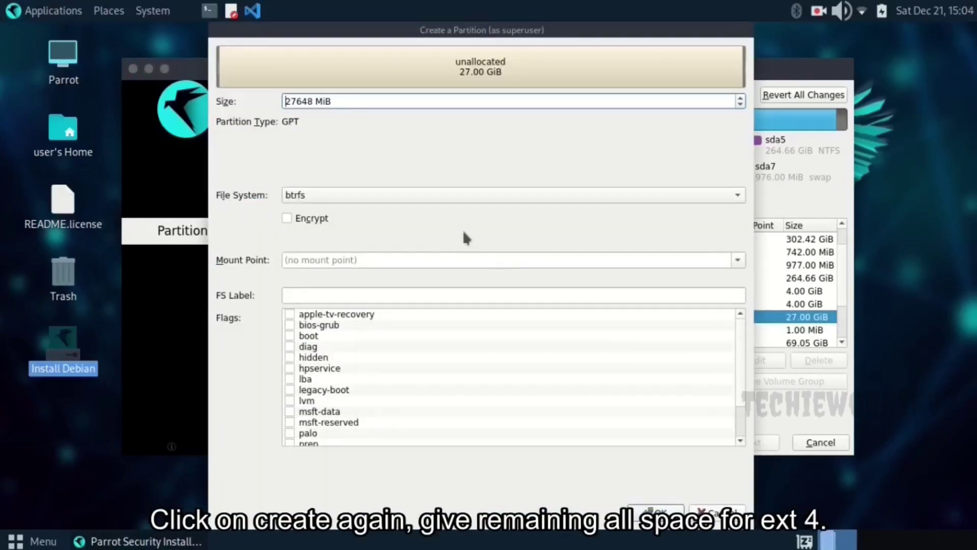
pyautogui.click(407, 193)
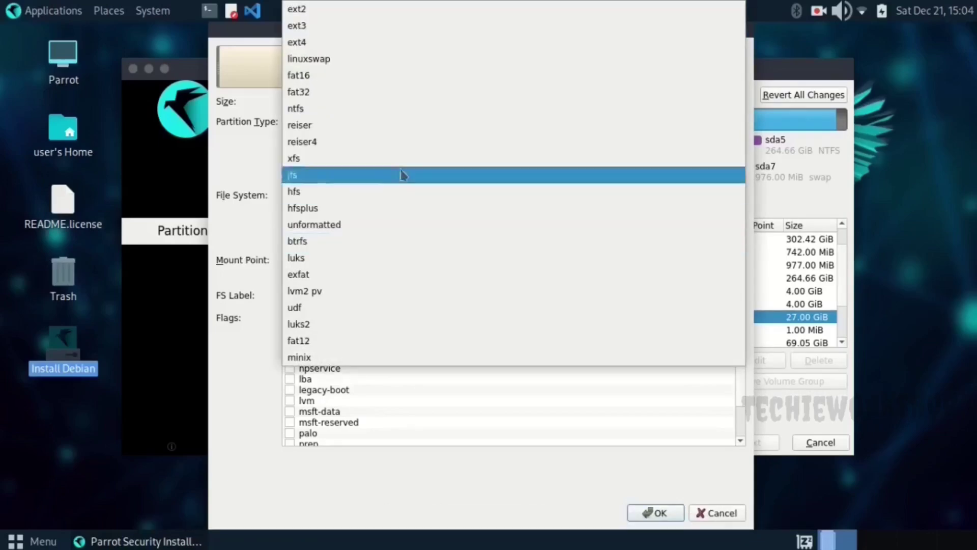
pyautogui.click(350, 50)
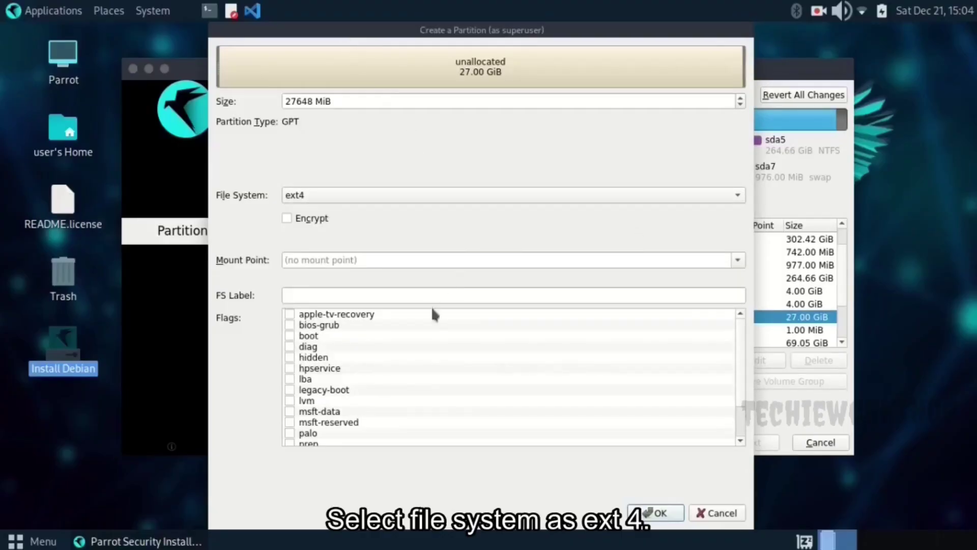
pyautogui.click(738, 261)
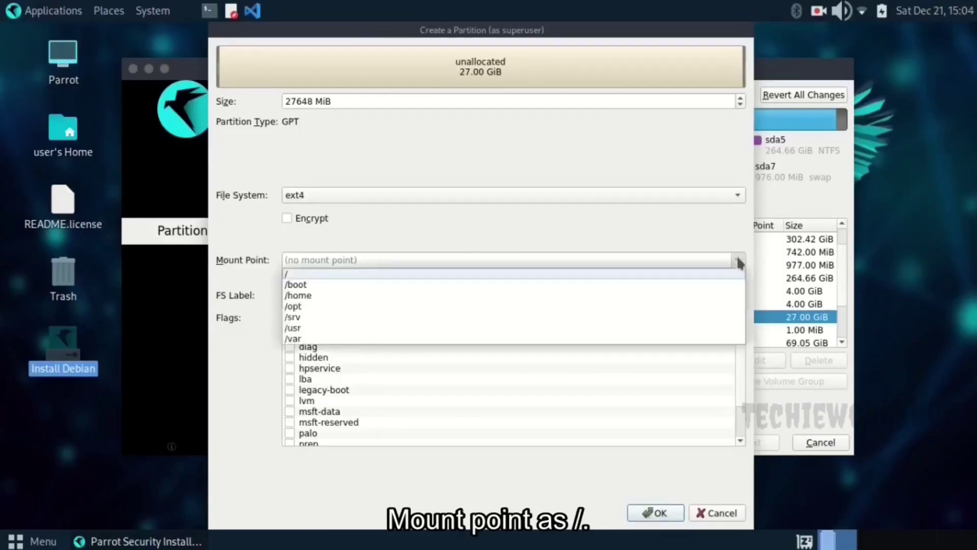
pyautogui.click(710, 274)
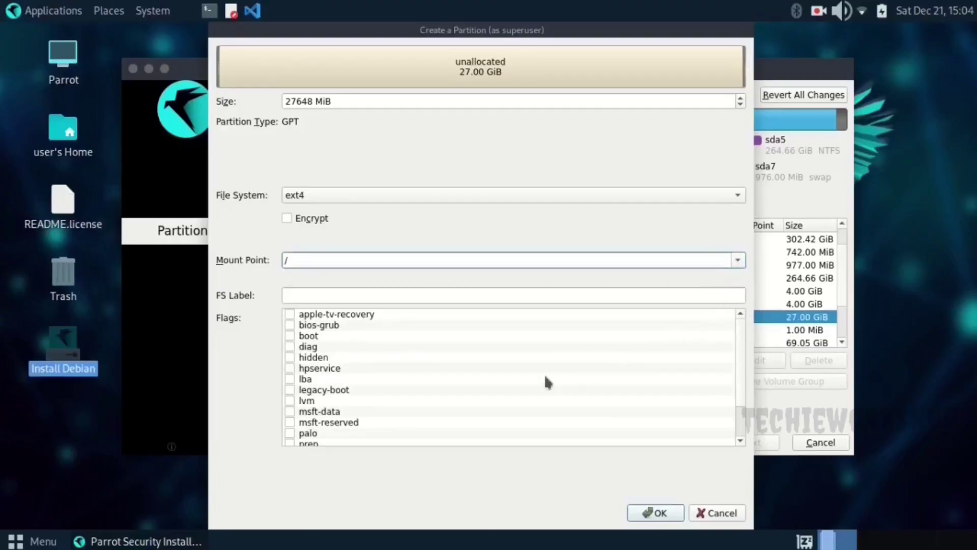
# Add the root flag, confirm the 27 GiB partition, and select it in the list
pyautogui.scroll(-2, 545, 378)
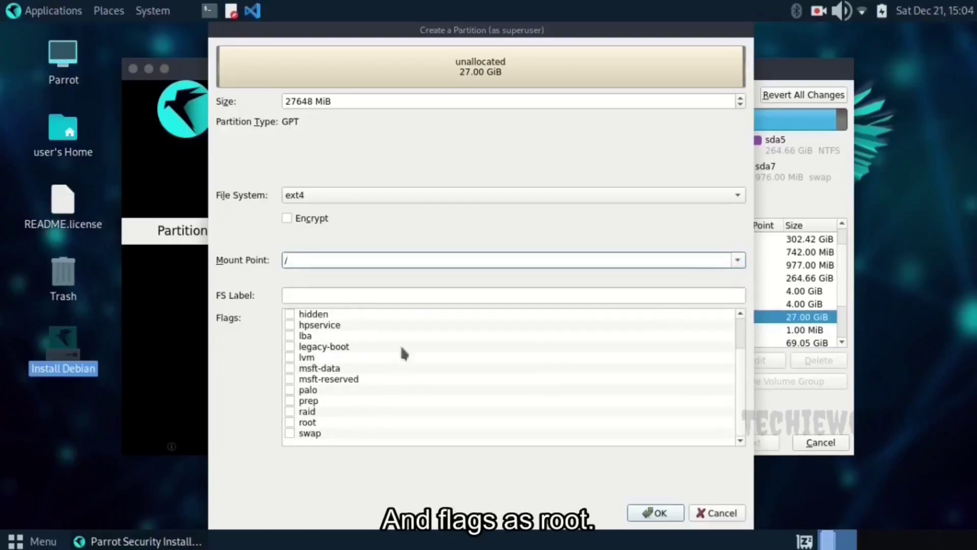
pyautogui.click(289, 421)
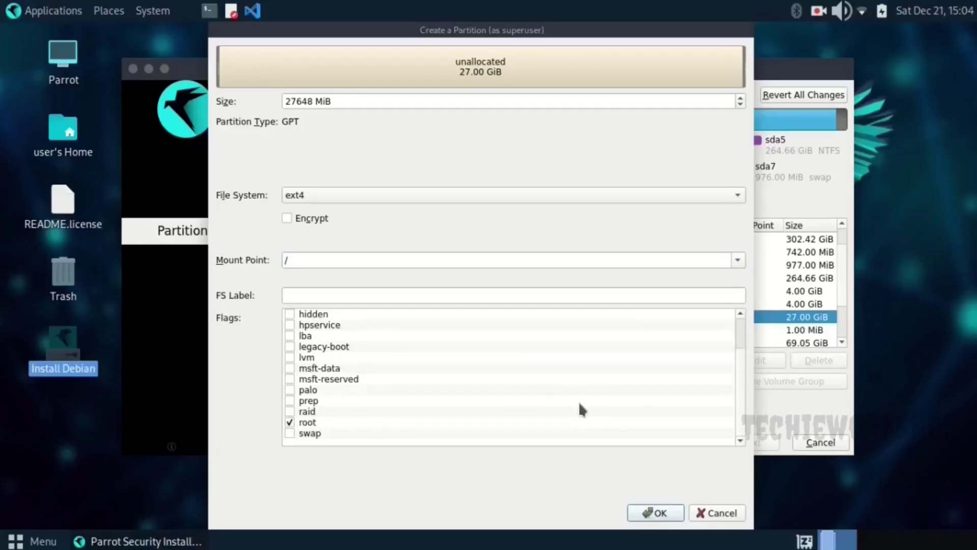
pyautogui.click(656, 514)
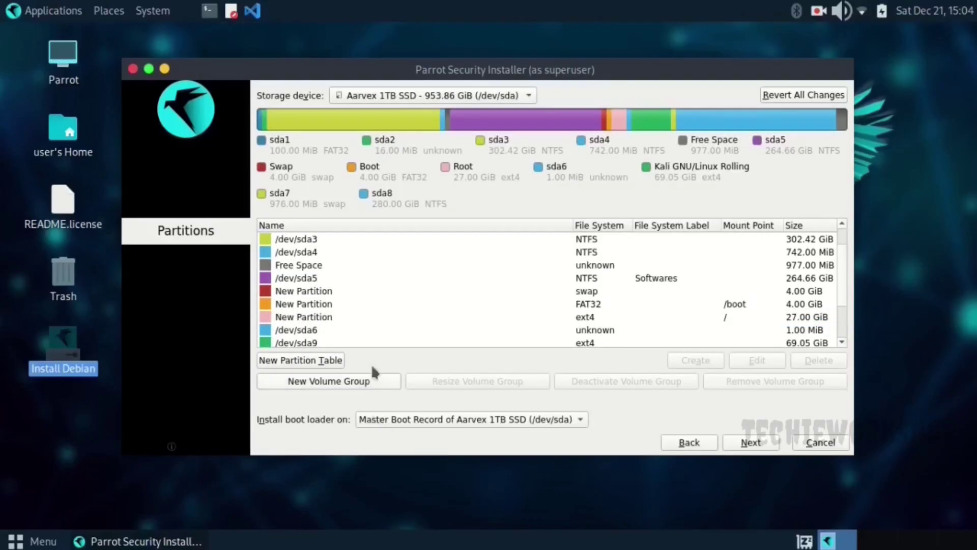
pyautogui.click(592, 318)
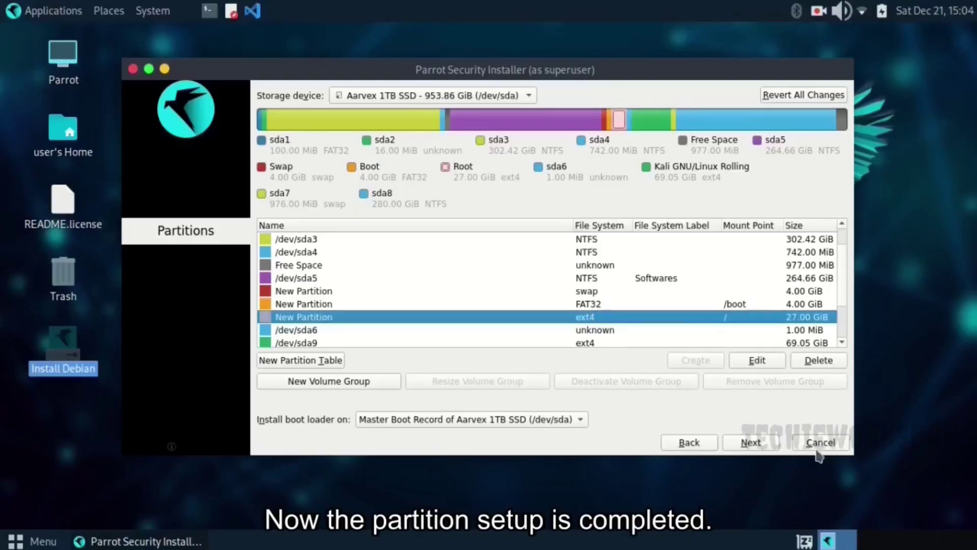
# On the Users page, enter the user's full name and begin typing the account password
pyautogui.click(750, 443)
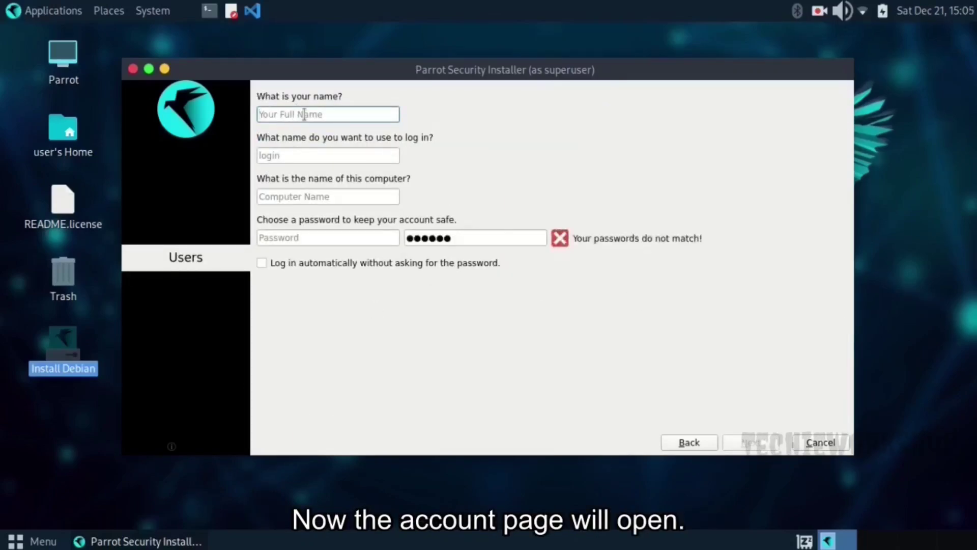
pyautogui.write('Tec')
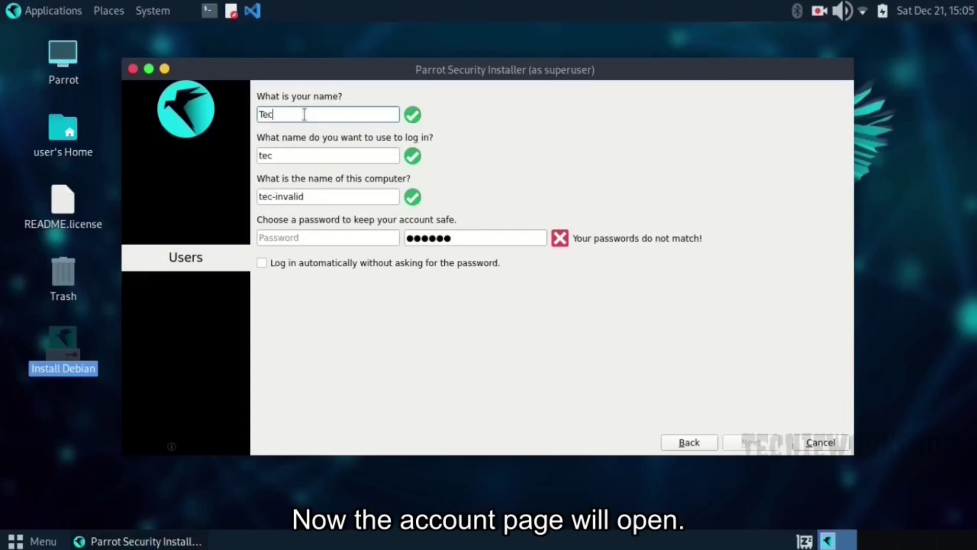
pyautogui.write('hieworkshop')
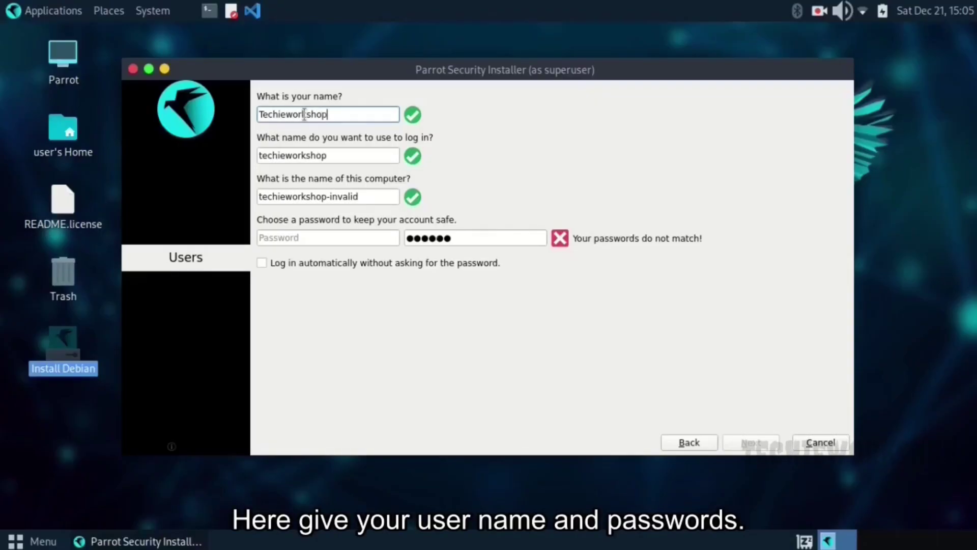
pyautogui.click(302, 239)
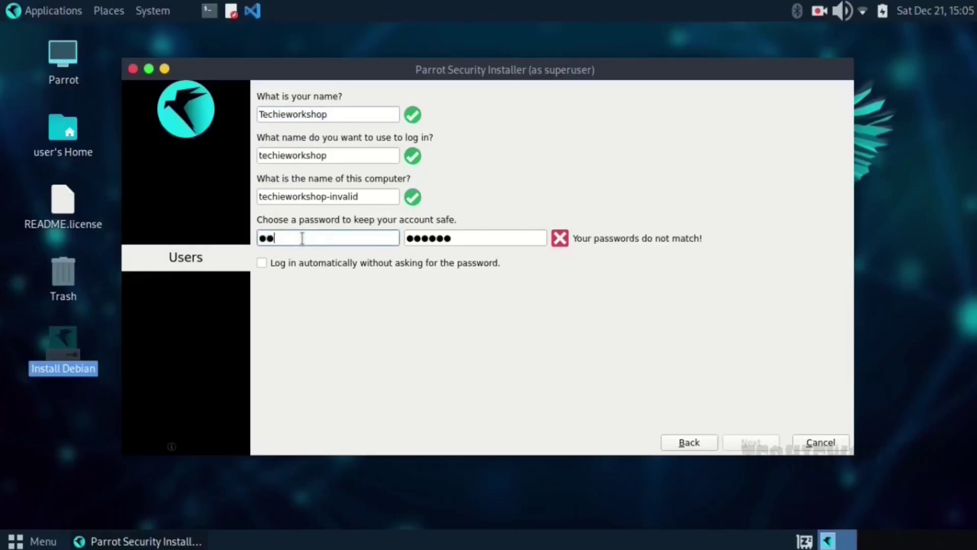
pyautogui.write('t')
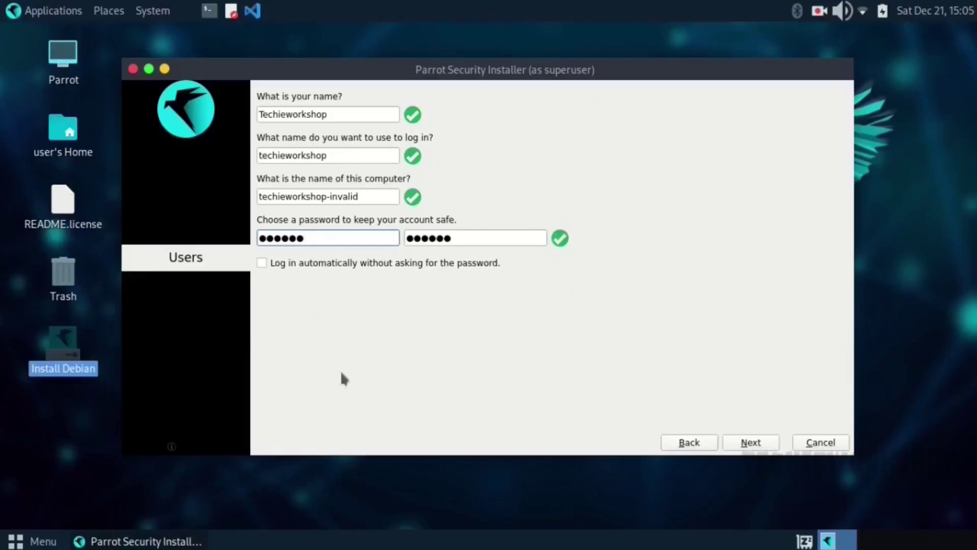
# Review the partition summary, then start the install and confirm with Install Now
pyautogui.click(753, 442)
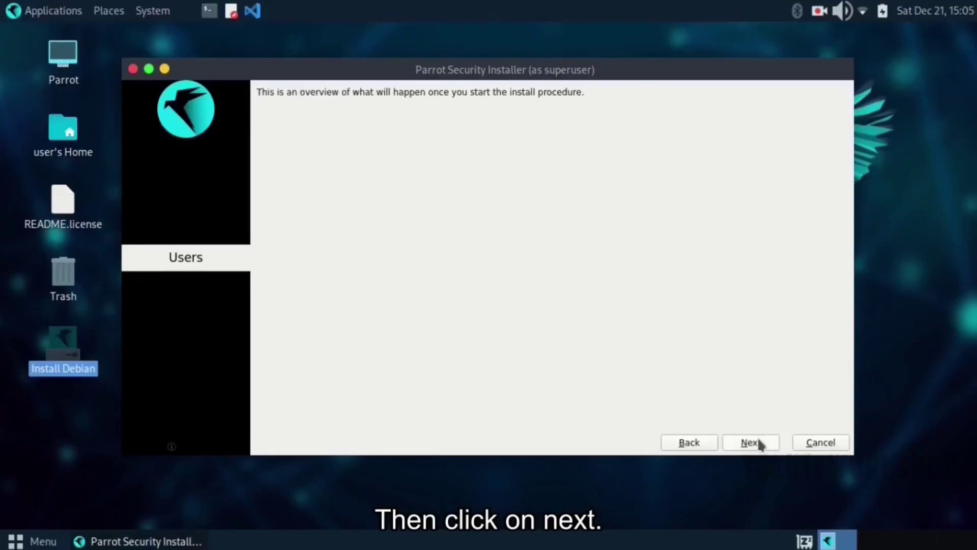
pyautogui.scroll(-2, 579, 234)
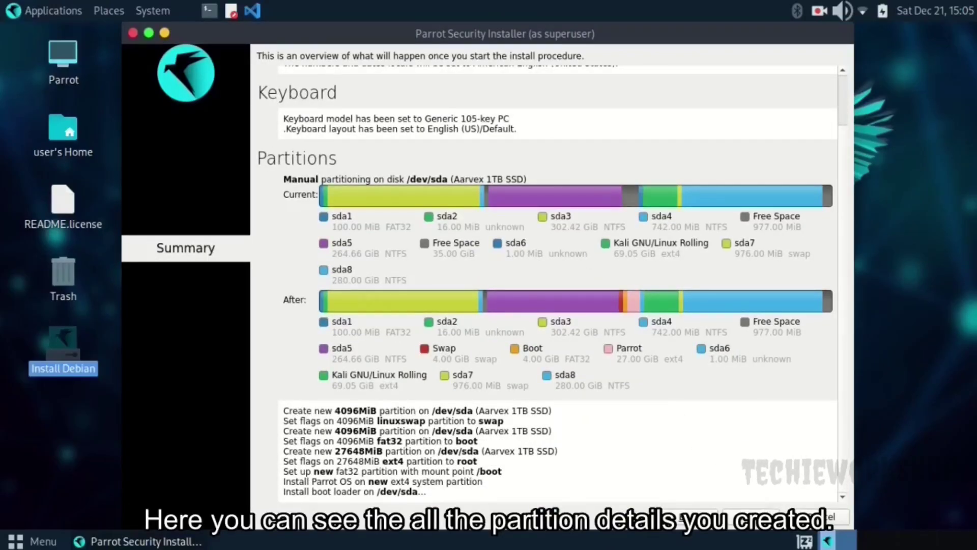
pyautogui.click(751, 519)
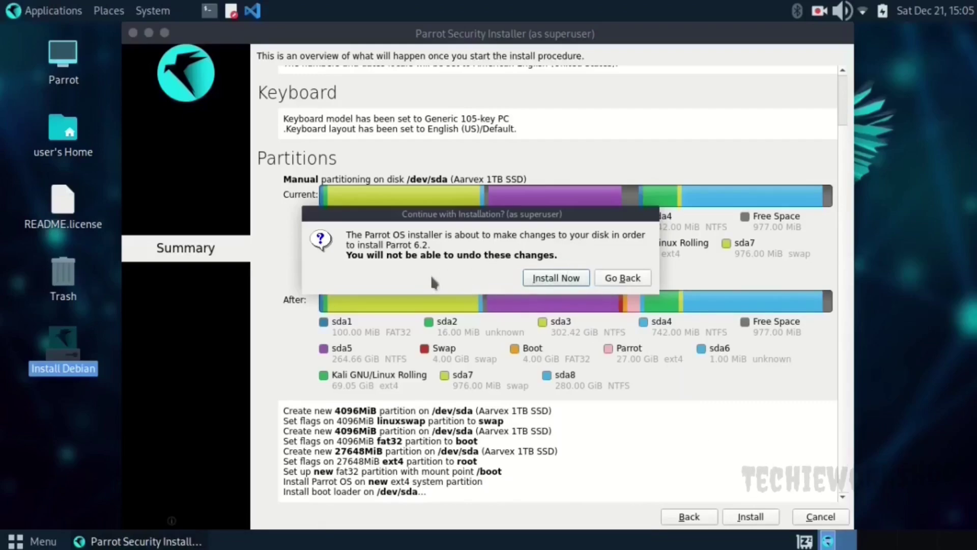
pyautogui.click(545, 281)
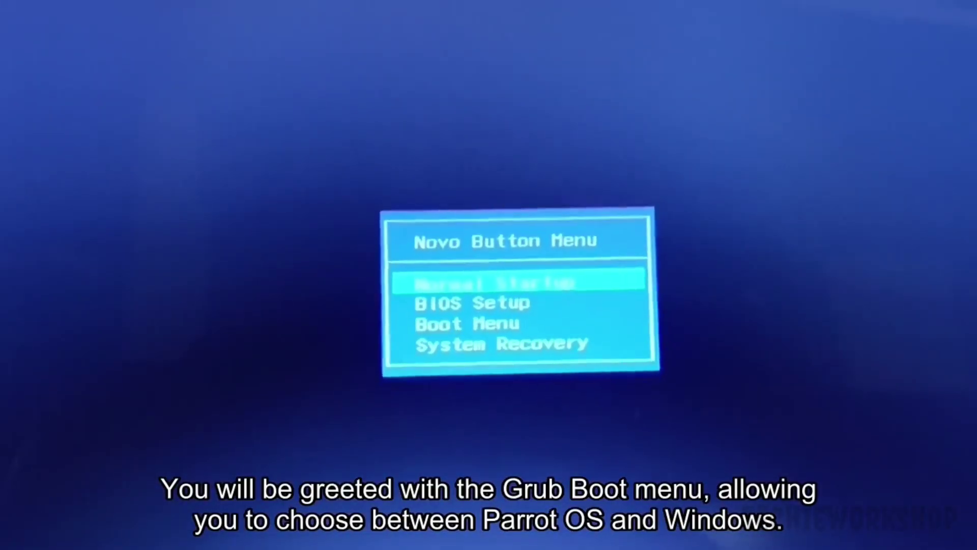
# Pick Boot Menu, then the SATA HDD (Aarvex 1TB SSD) as the boot device
pyautogui.press('Down')
pyautogui.press('Down')
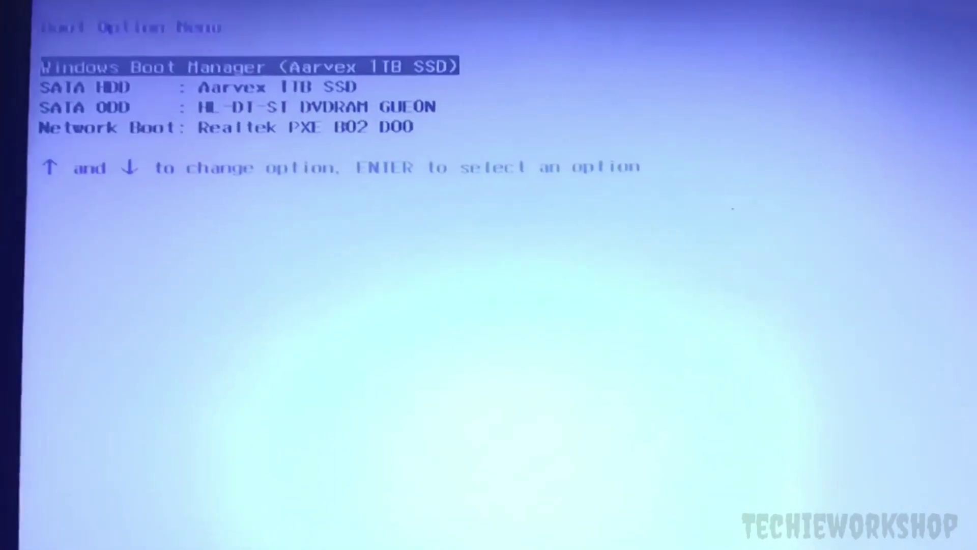
pyautogui.press('Down')
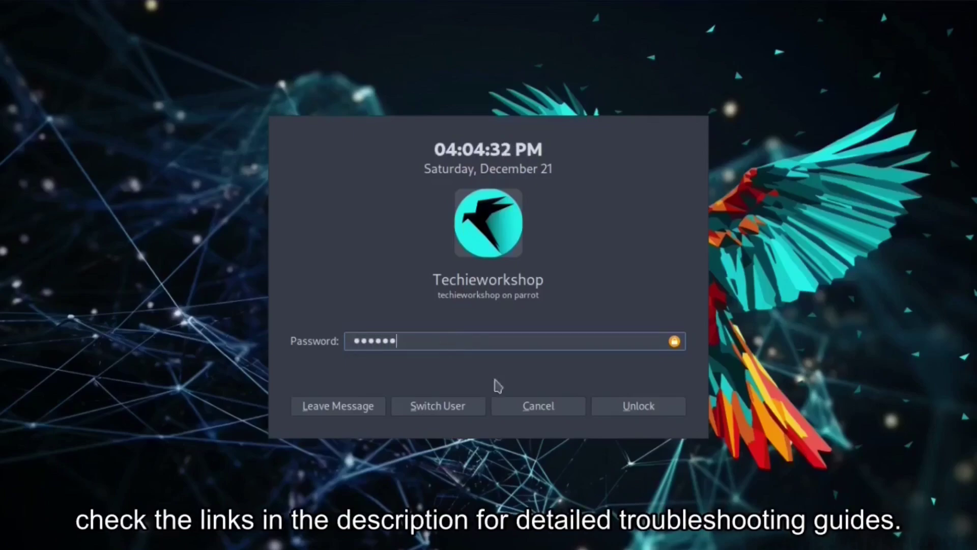
# Unlock the Parrot OS session to reach the desktop
pyautogui.click(622, 406)
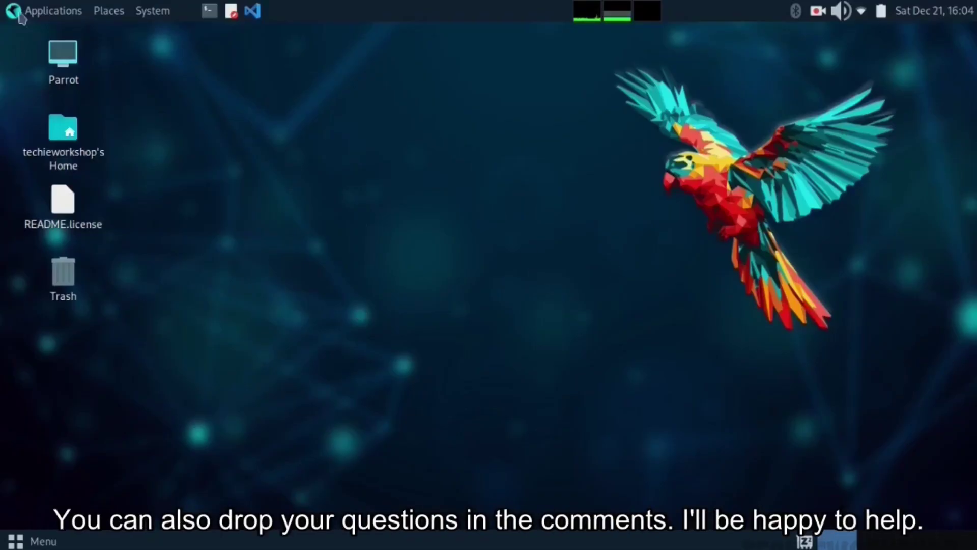
pyautogui.click(51, 10)
pyautogui.click(486, 345)
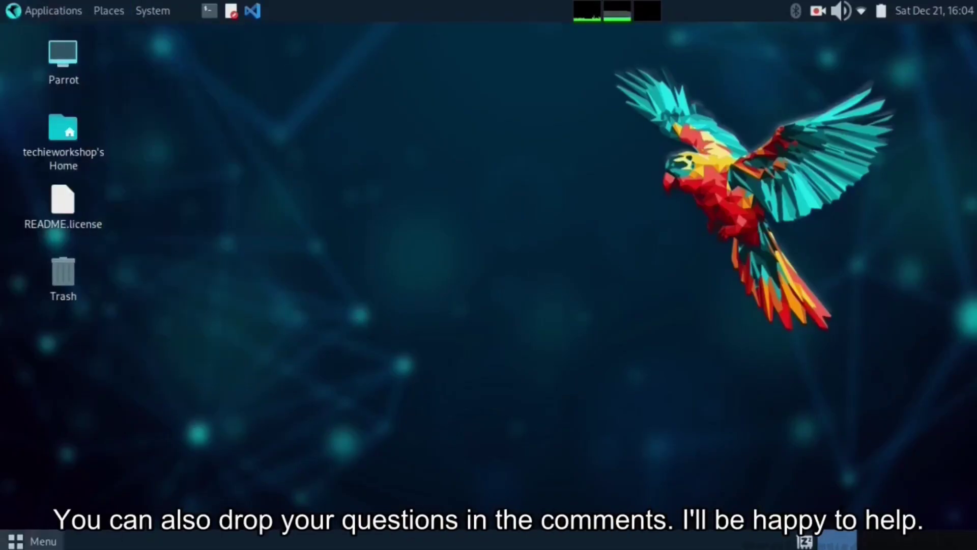
# Show all installed applications in the bottom-left Menu's All category
pyautogui.click(3, 544)
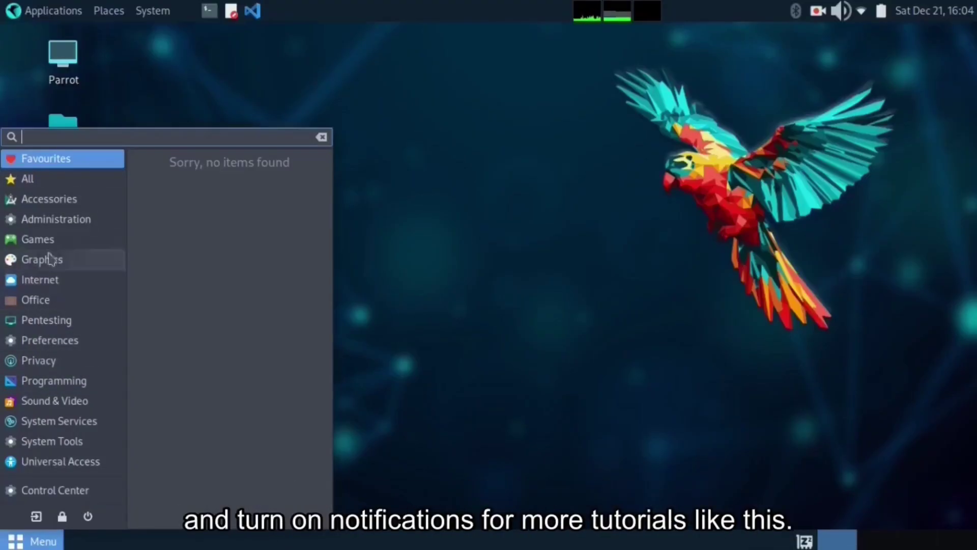
pyautogui.click(50, 204)
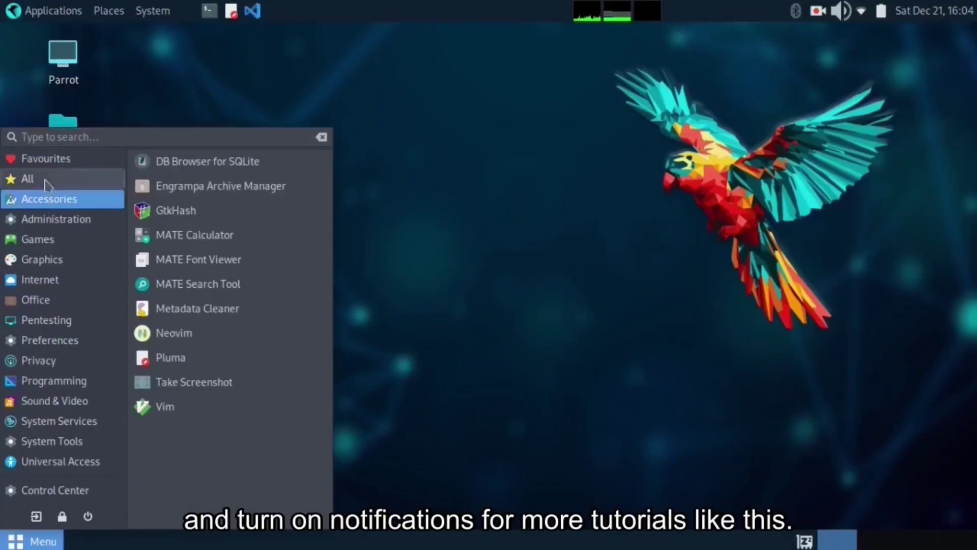
pyautogui.click(47, 183)
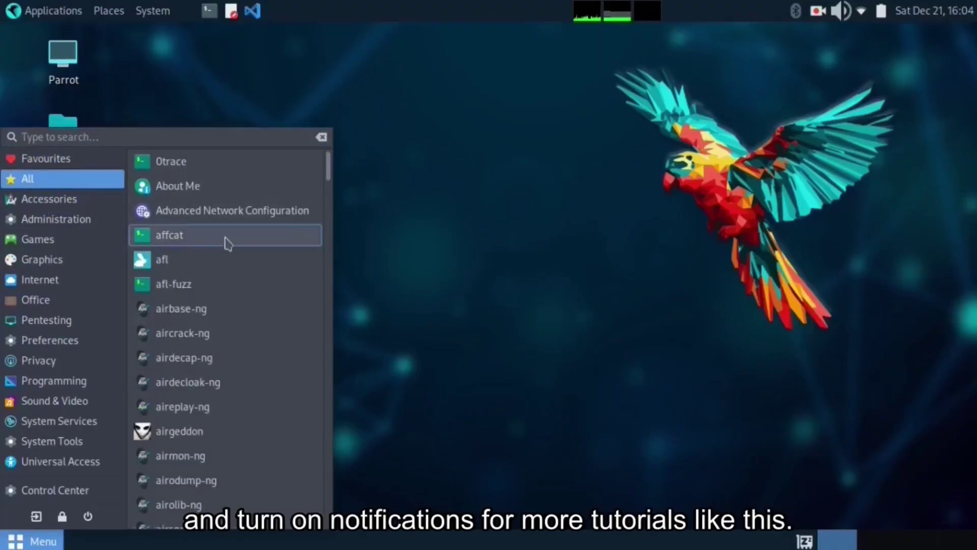